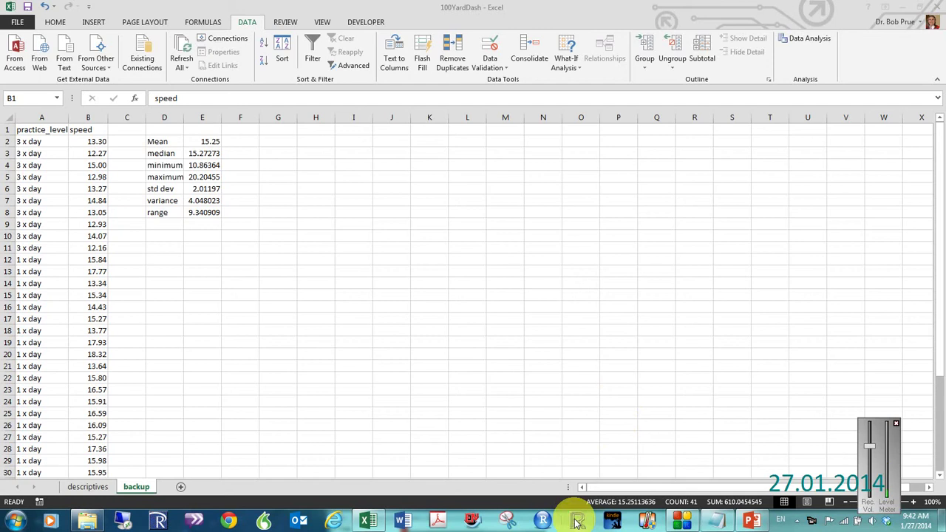
Open the R Console and move its window to the centre of the screen.
left_click(578, 523)
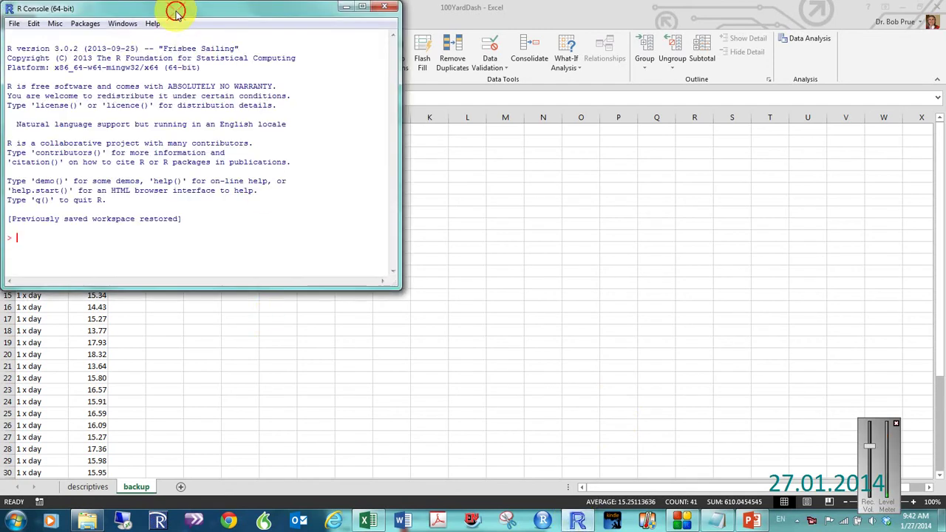
left_click_drag(176, 10, 503, 28)
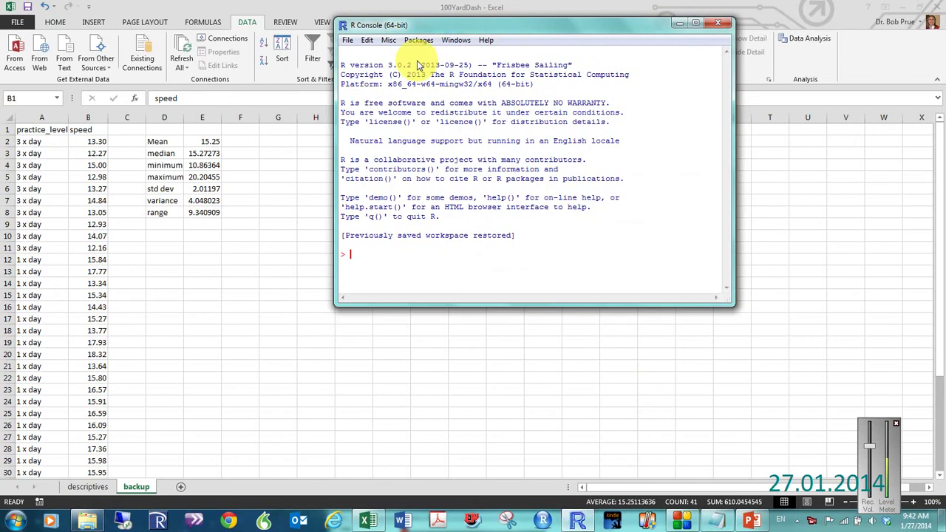
Load the Navyconsole GUI preferences for a navy background with bold 14-point Lucida Console text.
left_click(367, 40)
left_click(397, 155)
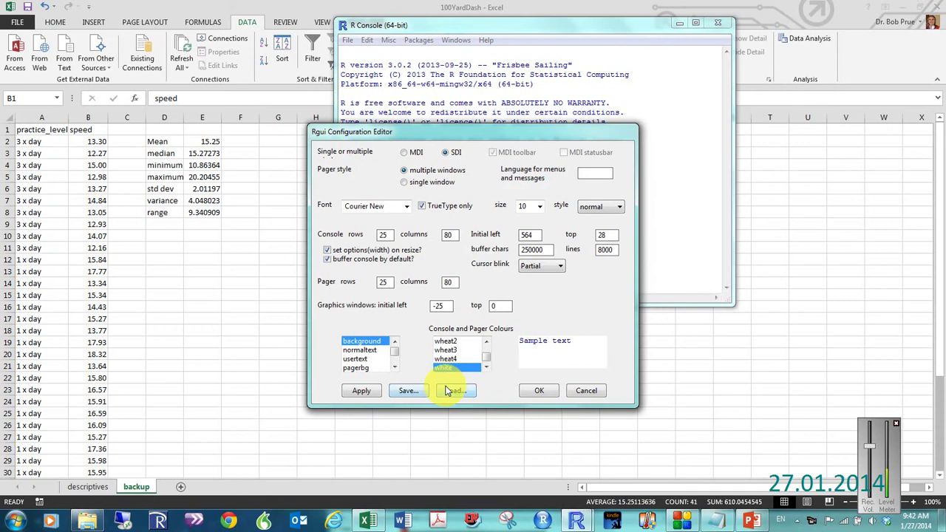
left_click(450, 390)
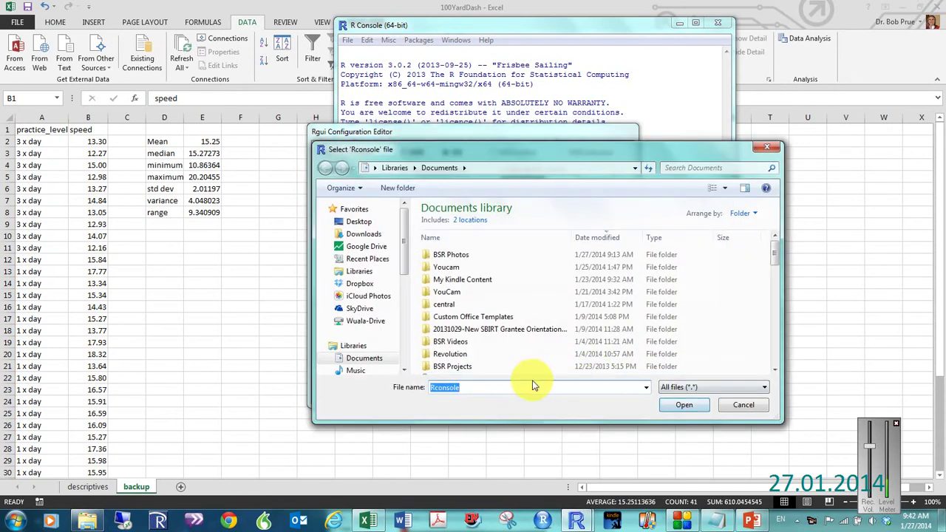
type("N")
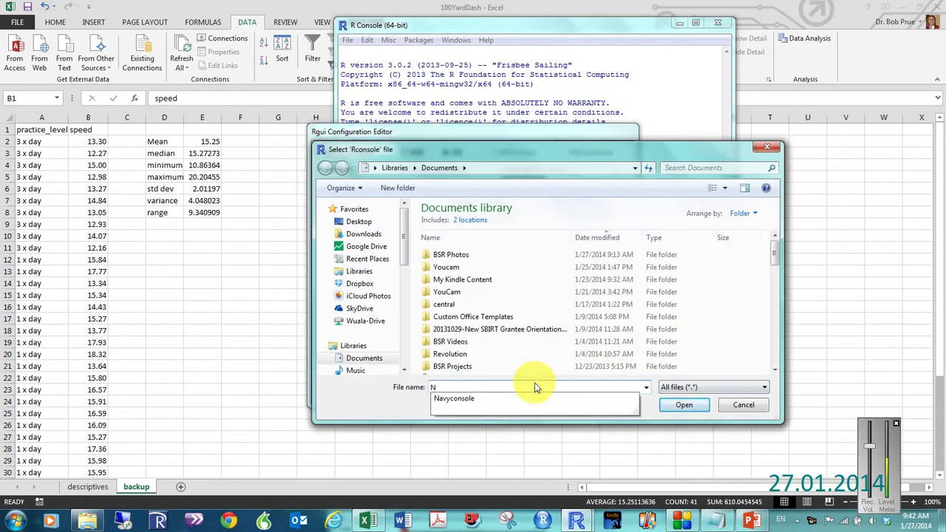
left_click(525, 399)
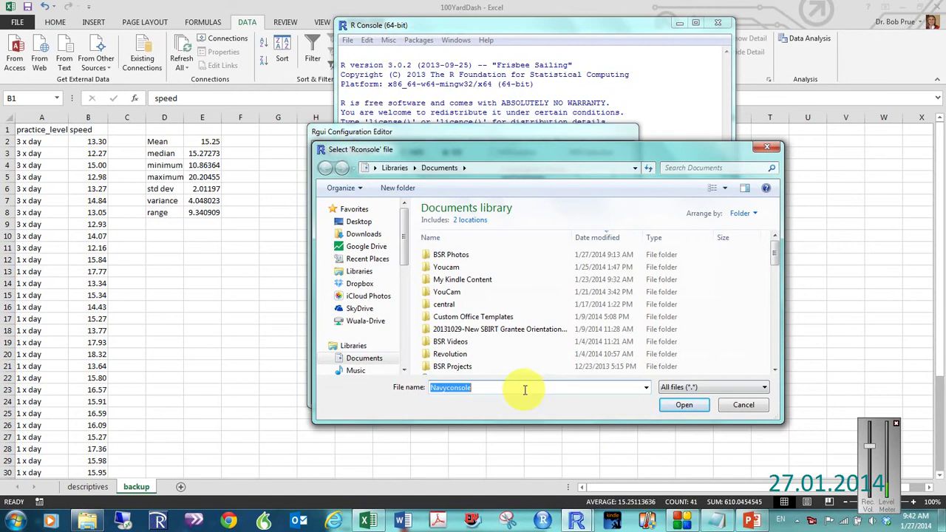
left_click(679, 407)
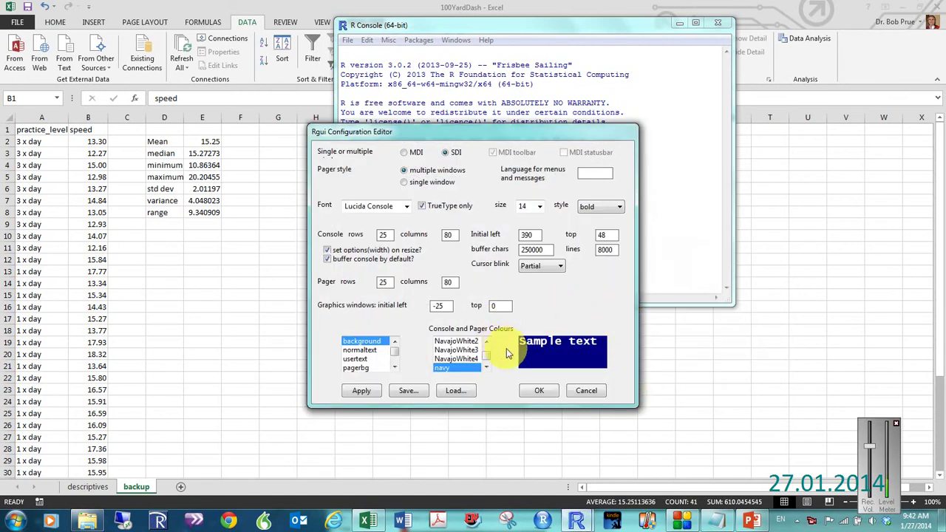
left_click(363, 392)
left_click(540, 393)
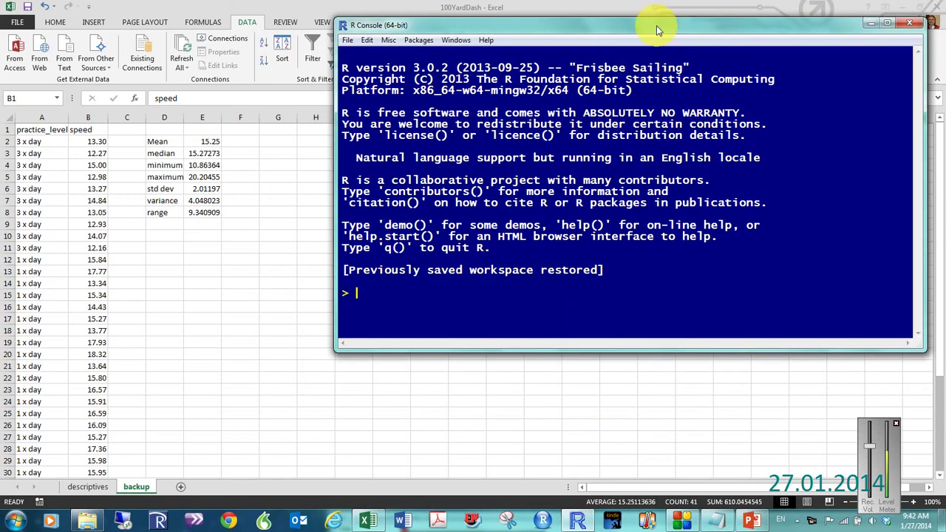
Snap the console to the right half and run require(Rcmdr) to launch R Commander.
left_click_drag(657, 31, 680, 5)
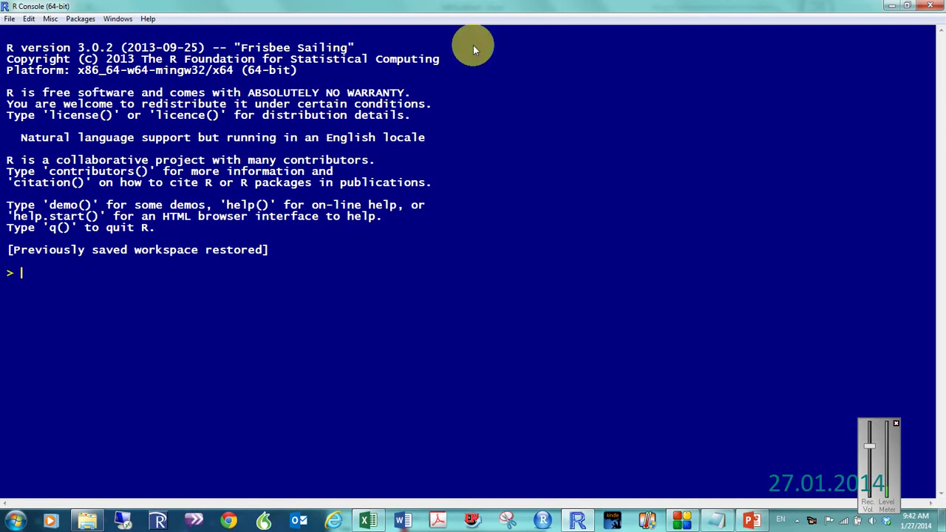
left_click_drag(478, 10, 936, 58)
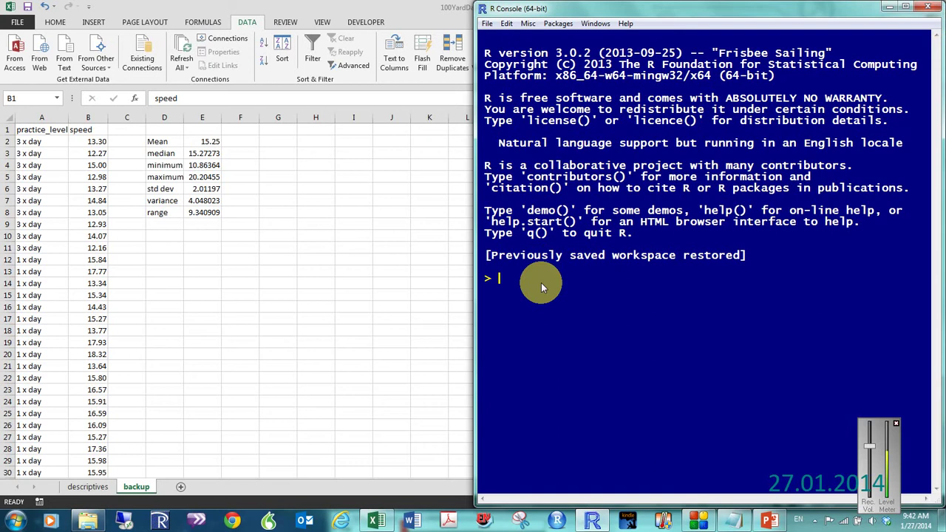
type("require(Rcmdr)")
key("Return")
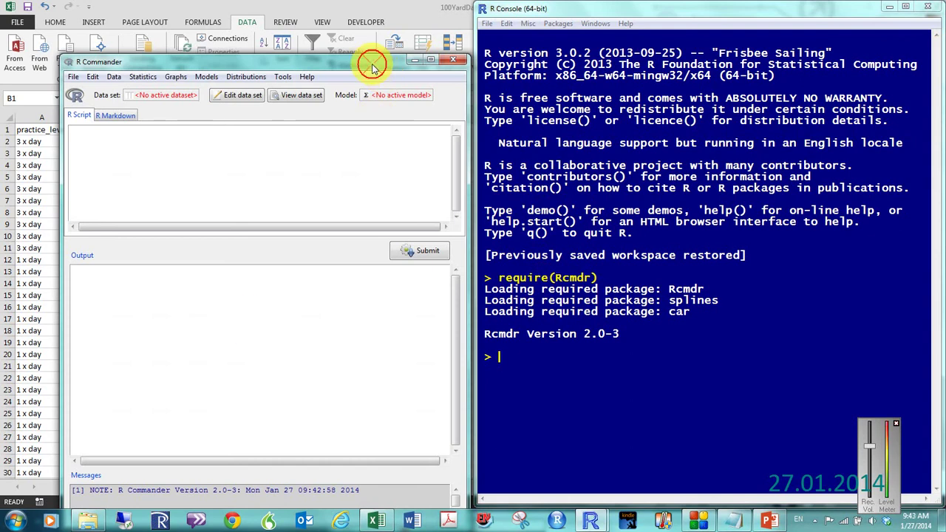
Copy the Excel speed column B1:B41, header included, to the clipboard.
left_click_drag(376, 64, 819, 22)
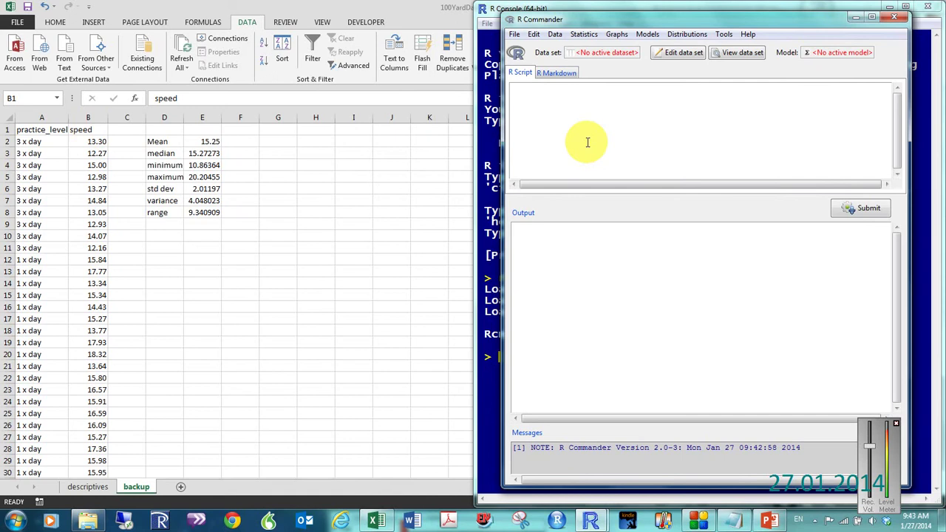
left_click(95, 134)
key("ctrl+shift+Down")
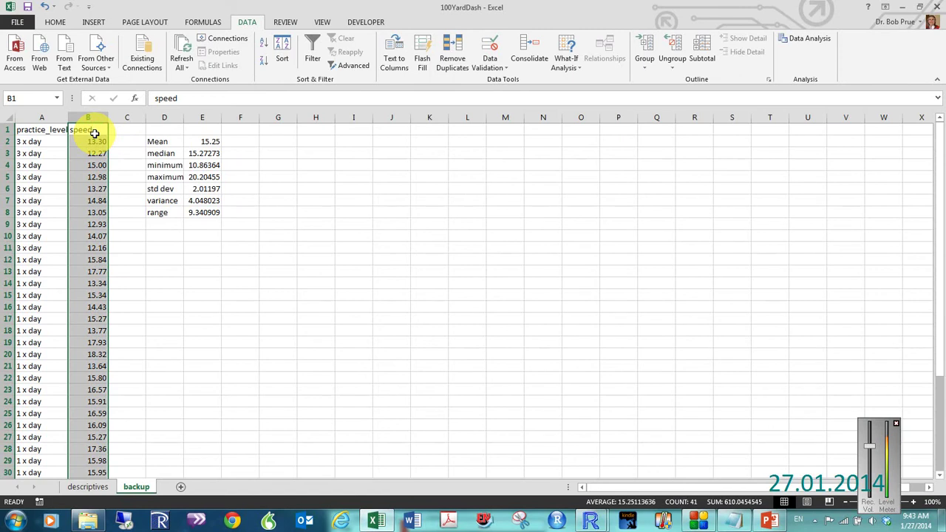
left_click(95, 133)
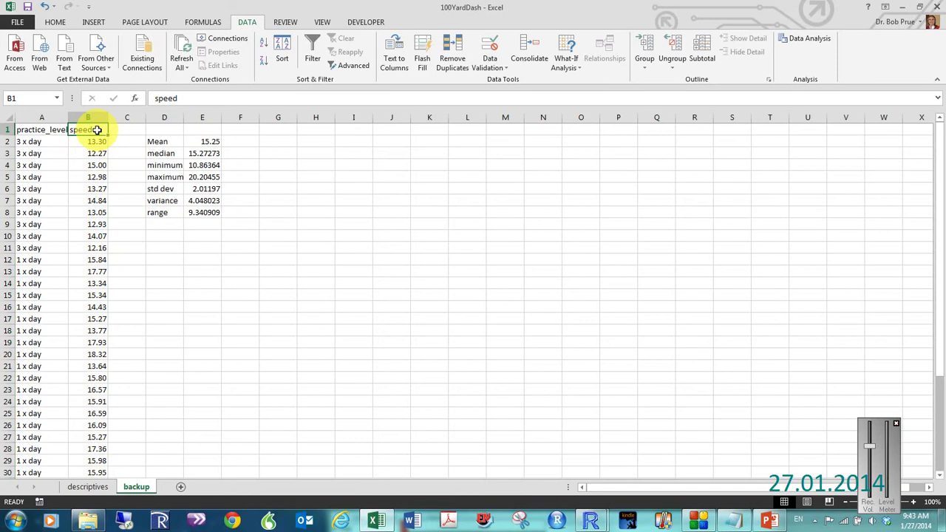
key("ctrl+shift+Down")
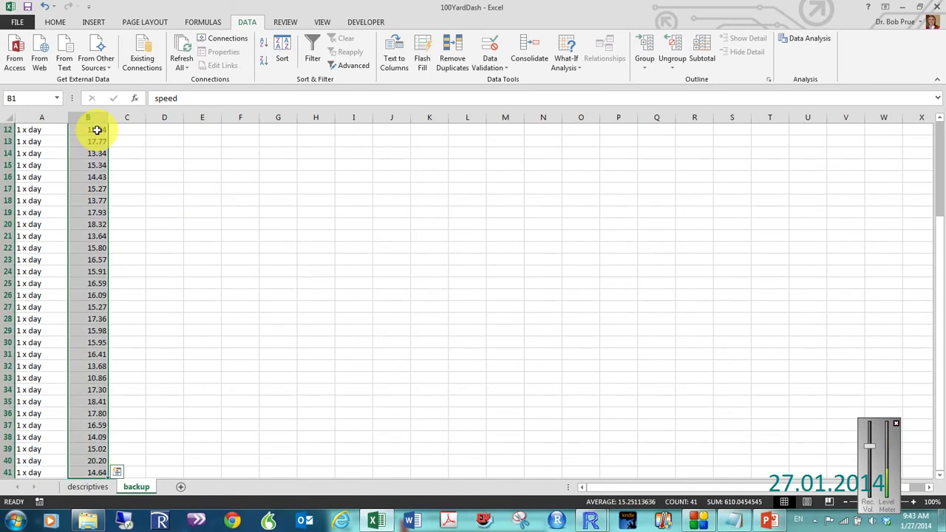
key("ctrl+c")
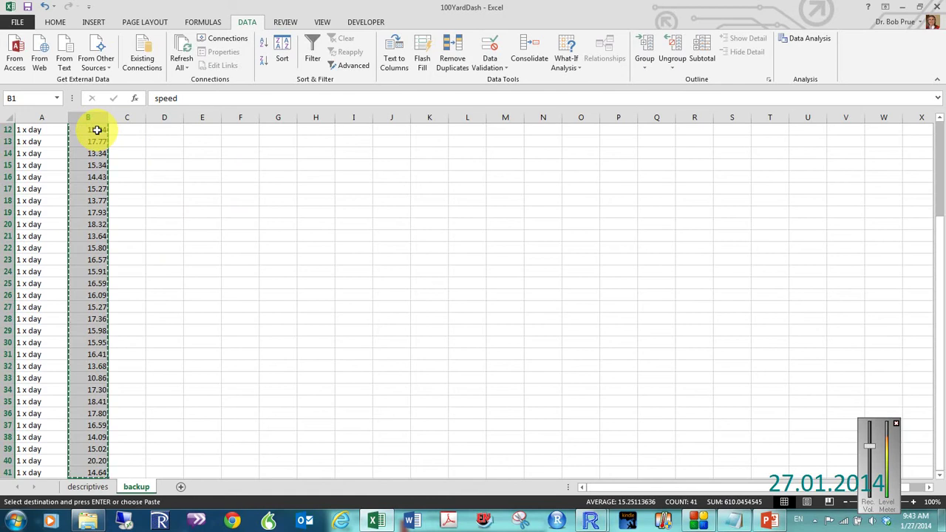
left_click(915, 503)
left_click(915, 502)
left_click(914, 503)
left_click(915, 503)
left_click(915, 503)
left_click(915, 503)
left_click(915, 503)
left_click(915, 503)
left_click(914, 503)
left_click(914, 503)
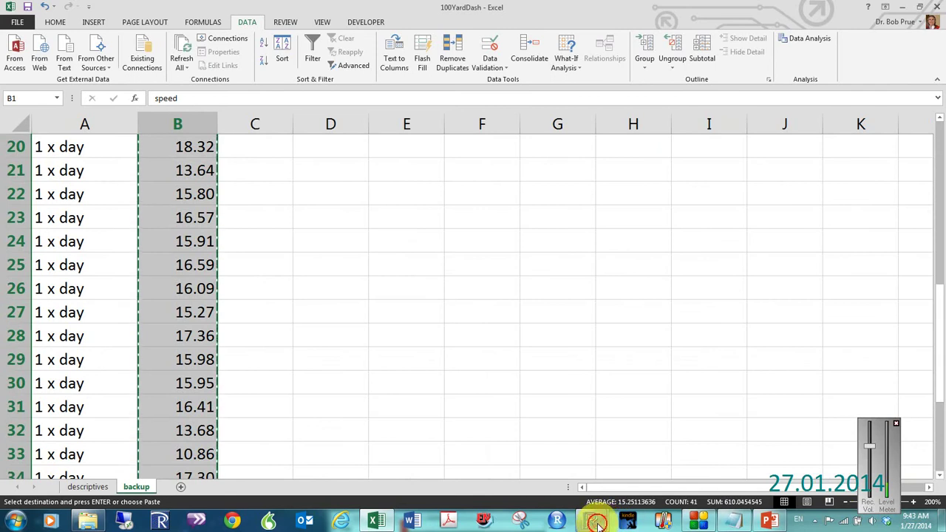
In Read Text Data, name the data set CT and choose the clipboard as source.
mouse_move(603, 521)
left_click(524, 460)
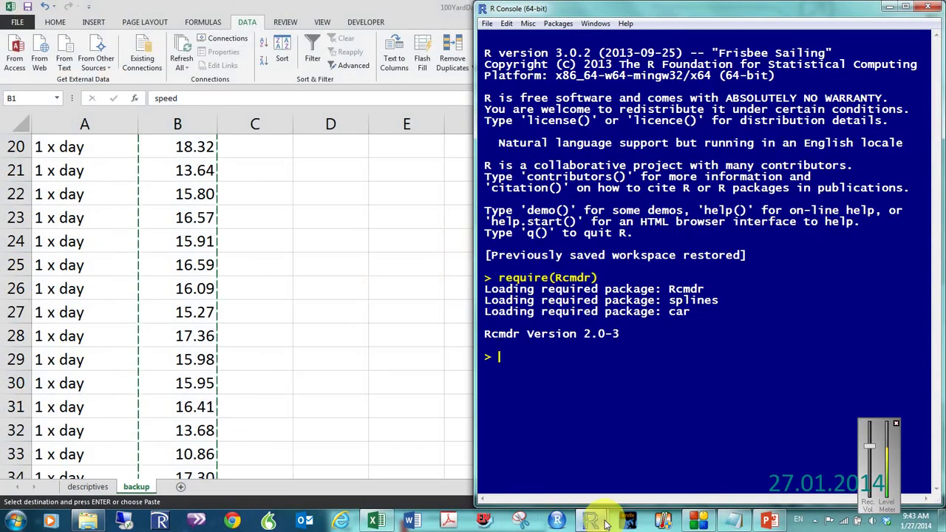
left_click(655, 460)
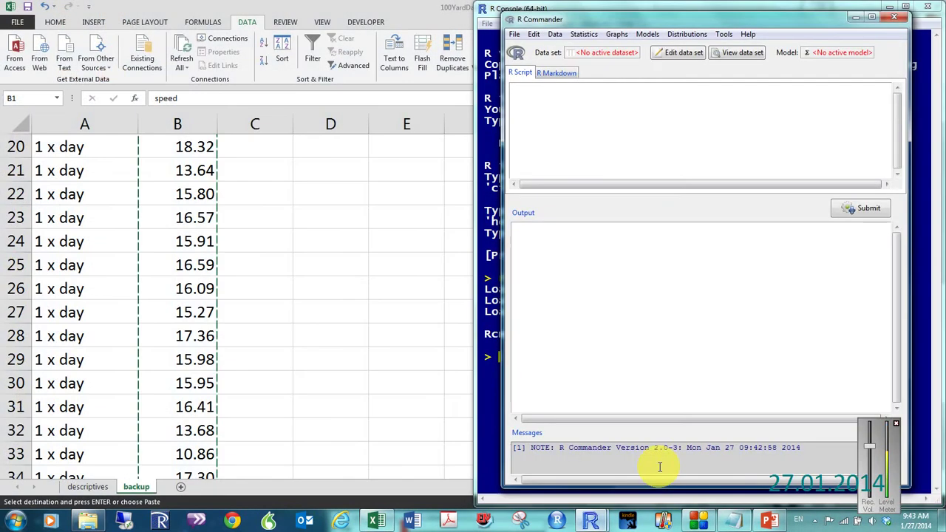
left_click(556, 35)
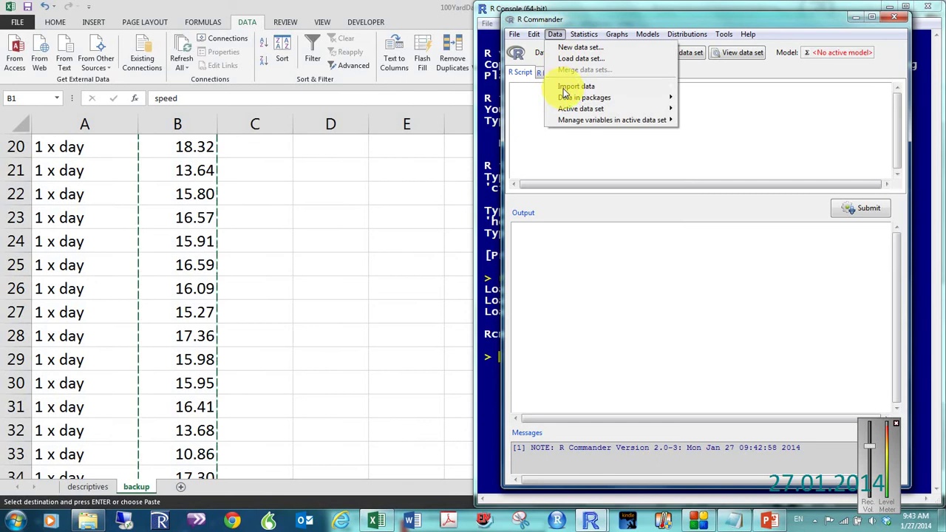
mouse_move(571, 86)
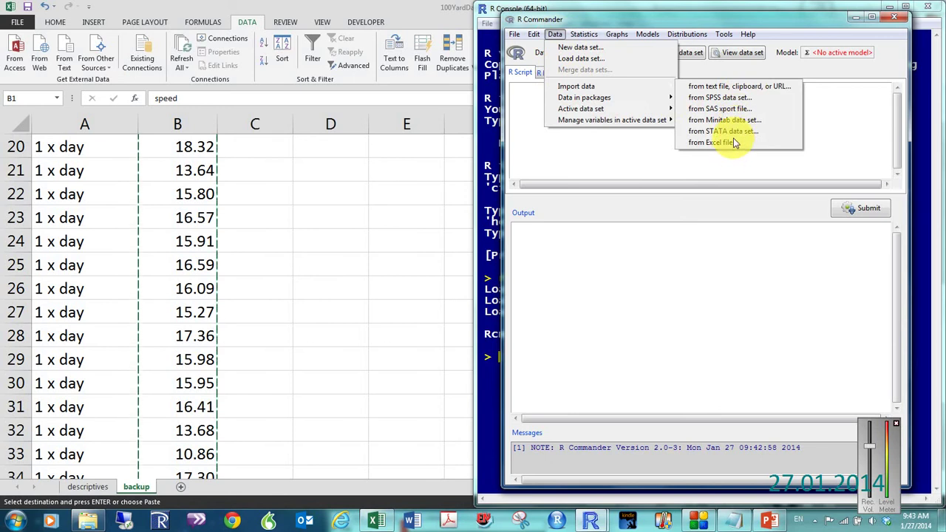
left_click(742, 88)
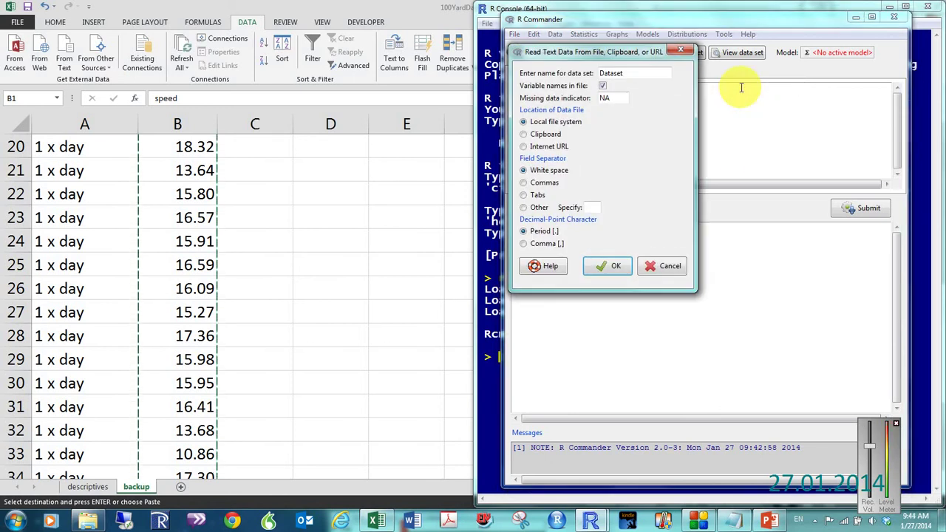
left_click(646, 74)
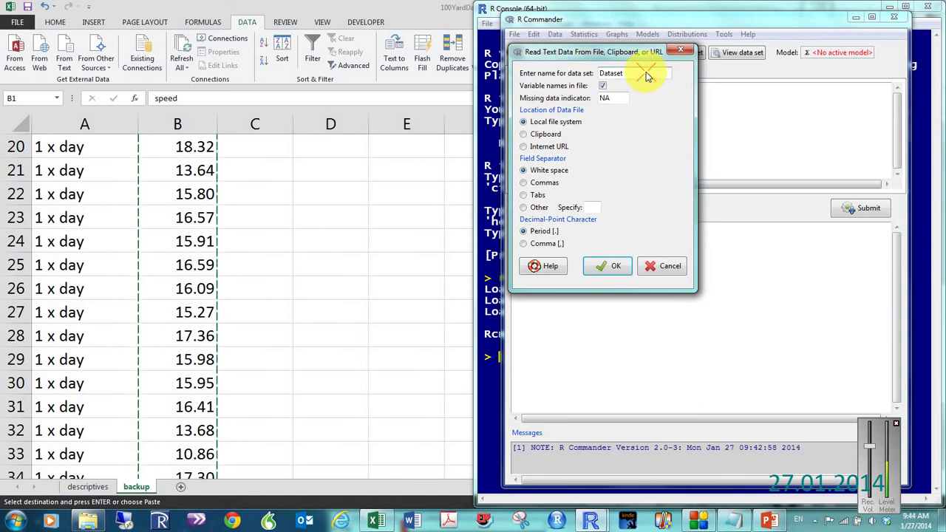
left_click_drag(646, 74, 562, 56)
type("CT")
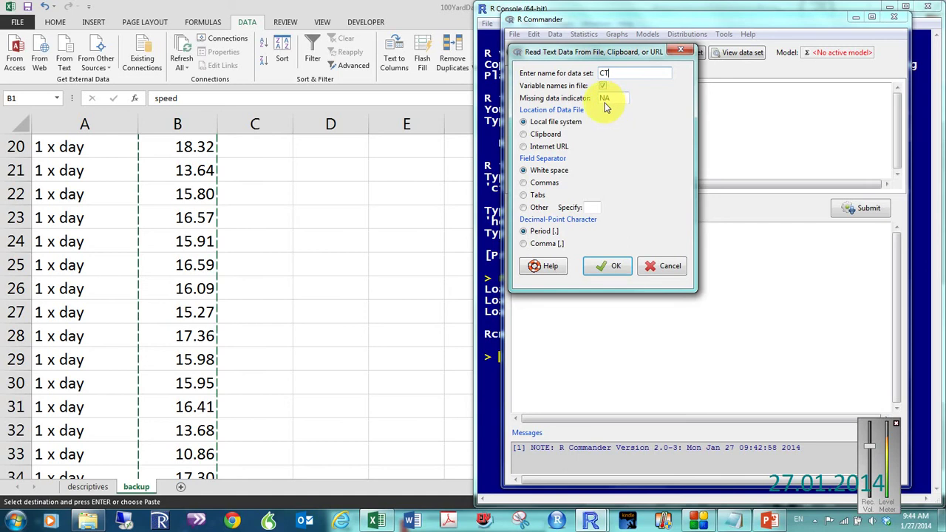
double_click(613, 103)
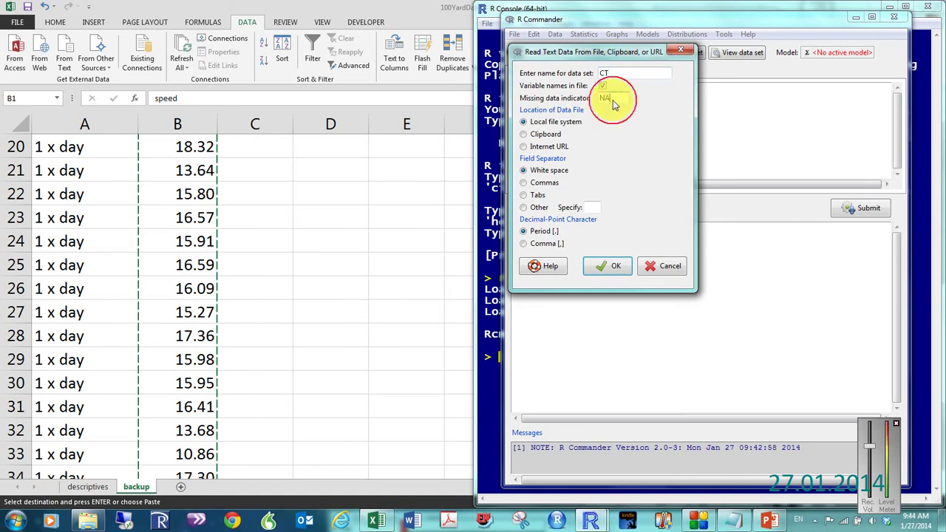
left_click(554, 135)
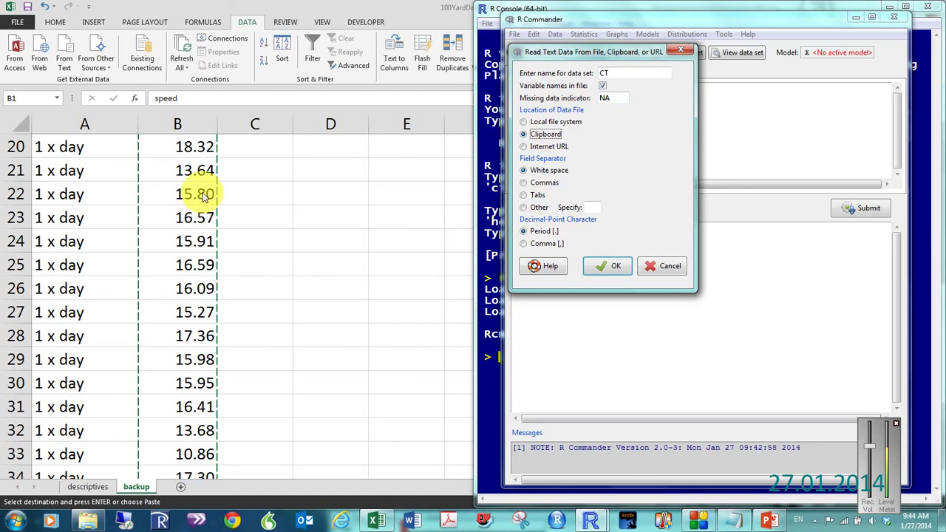
Import CT (40 rows, 1 column) and print the summary of the active data set.
left_click(613, 268)
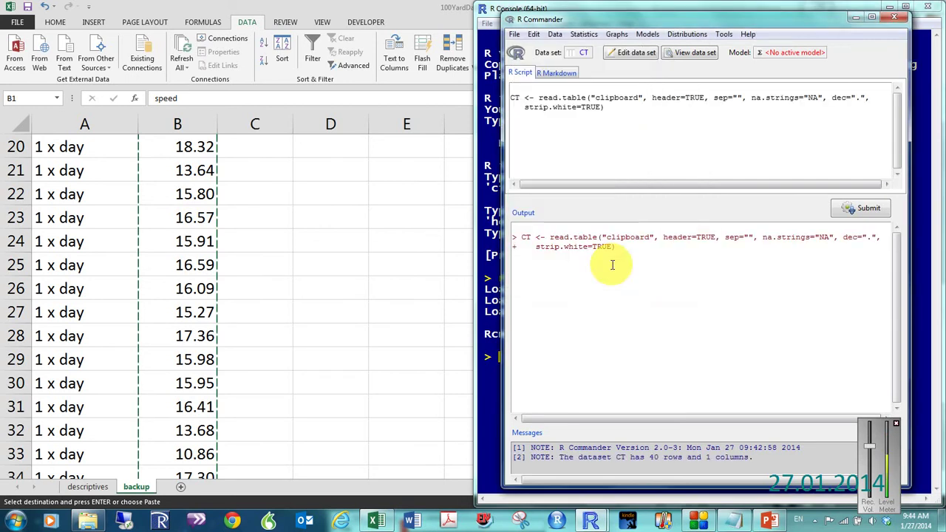
left_click_drag(755, 457, 559, 458)
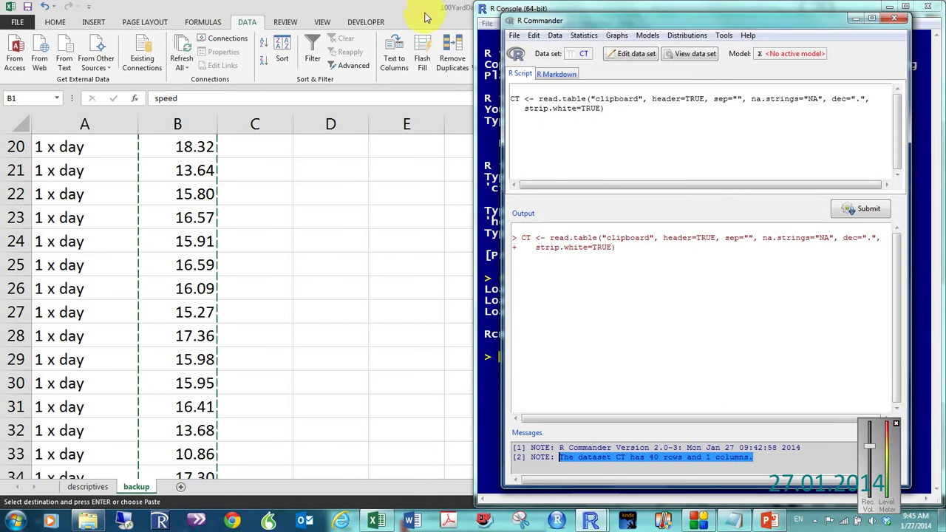
left_click(585, 35)
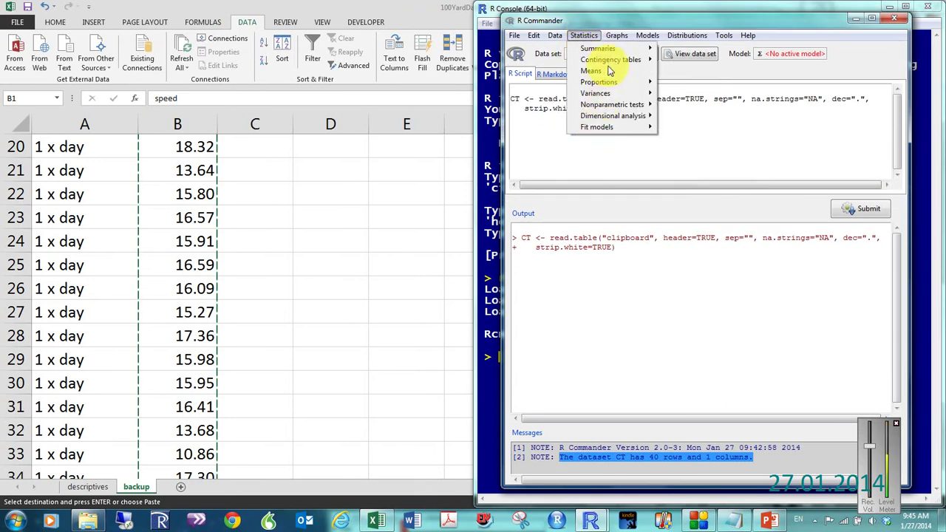
mouse_move(611, 59)
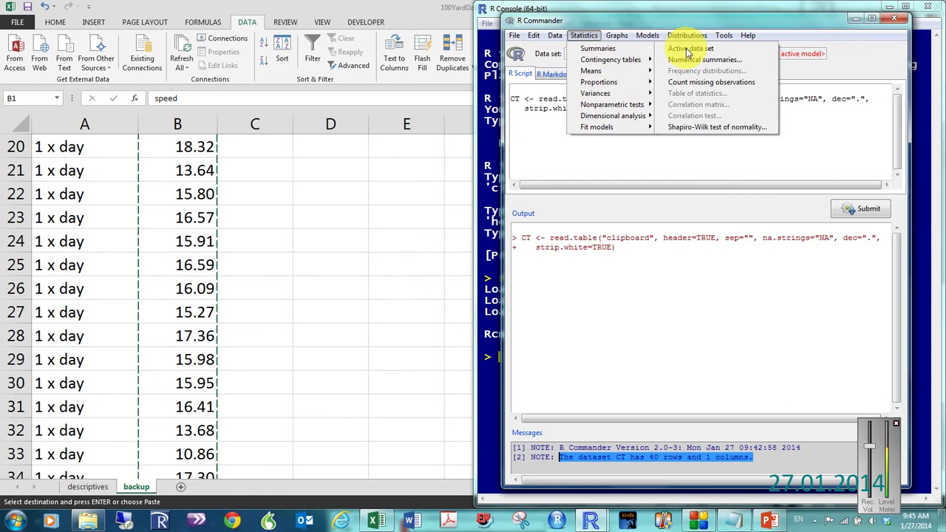
left_click(686, 48)
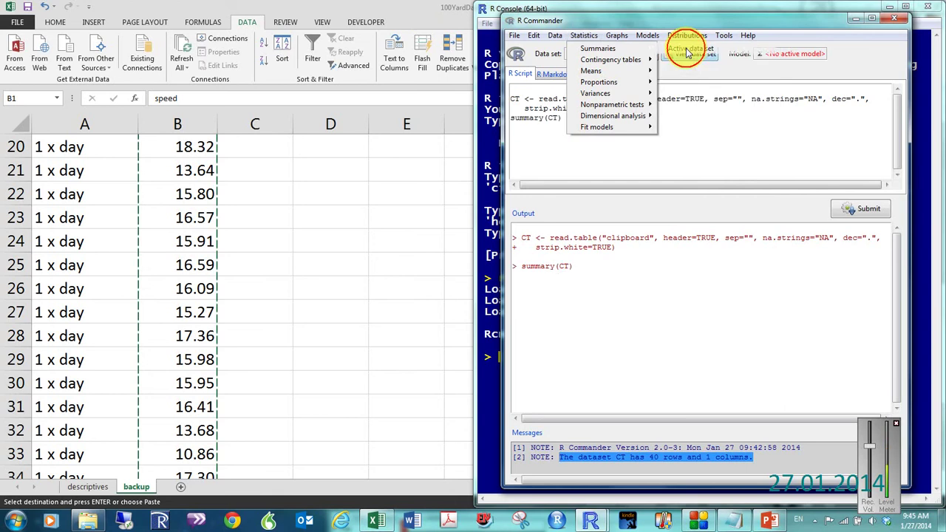
Highlight the speed summary values, min 10.86 to max 20.20, then move R Commander left.
left_click(610, 342)
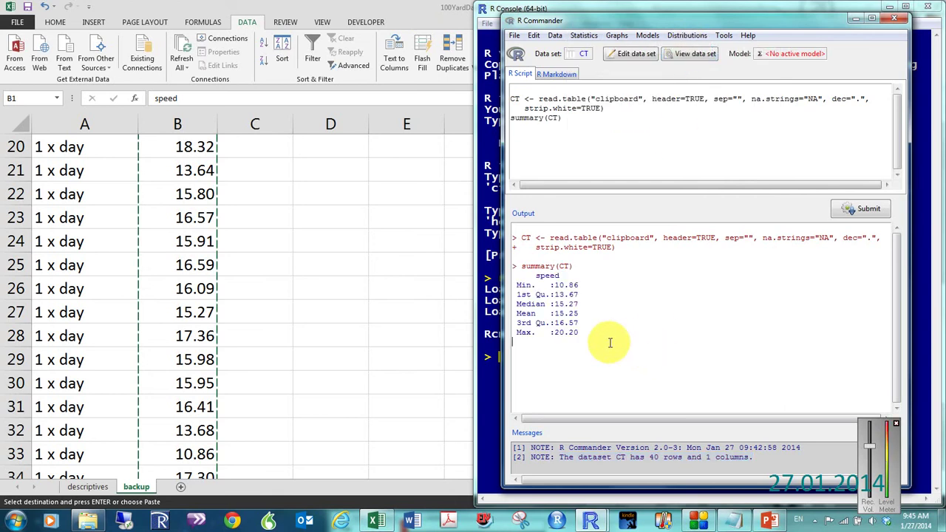
left_click_drag(554, 285, 597, 286)
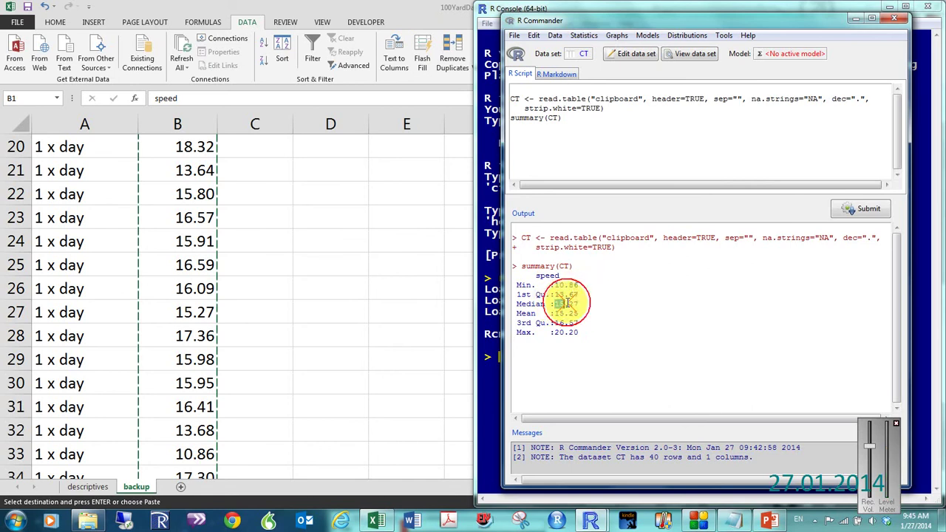
left_click_drag(568, 303, 574, 312)
left_click(568, 335)
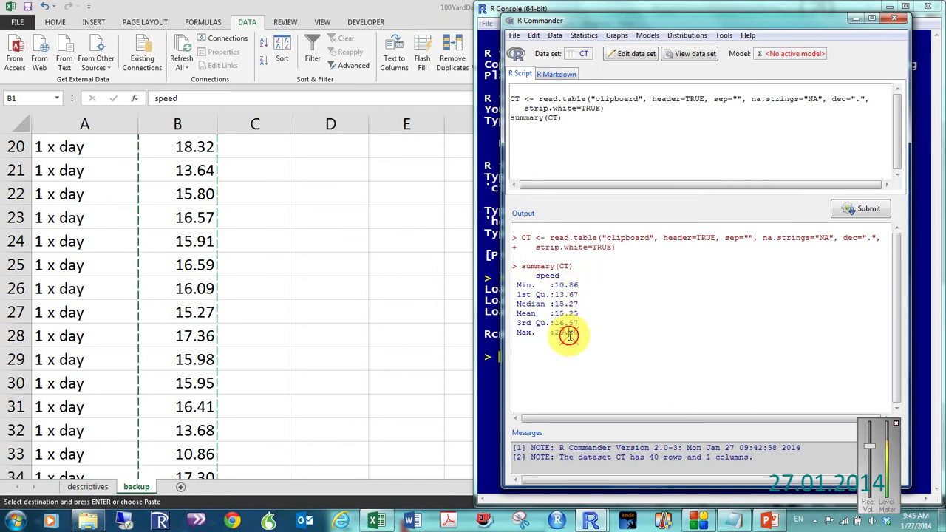
triple_click(569, 335)
double_click(575, 323)
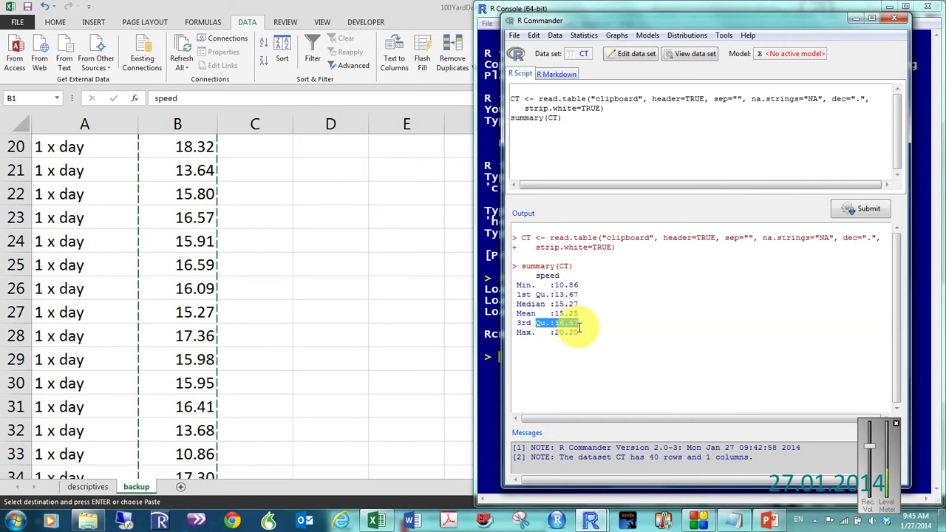
triple_click(547, 294)
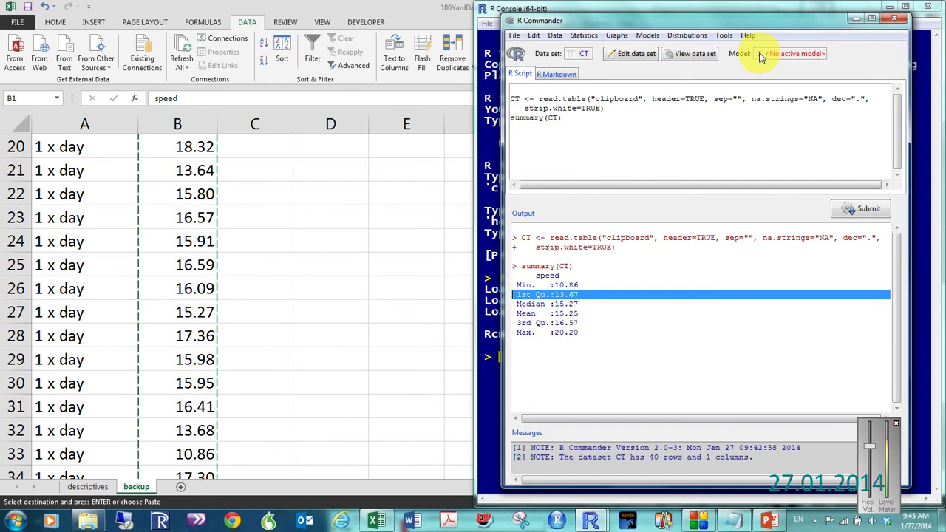
left_click_drag(761, 22, 301, 18)
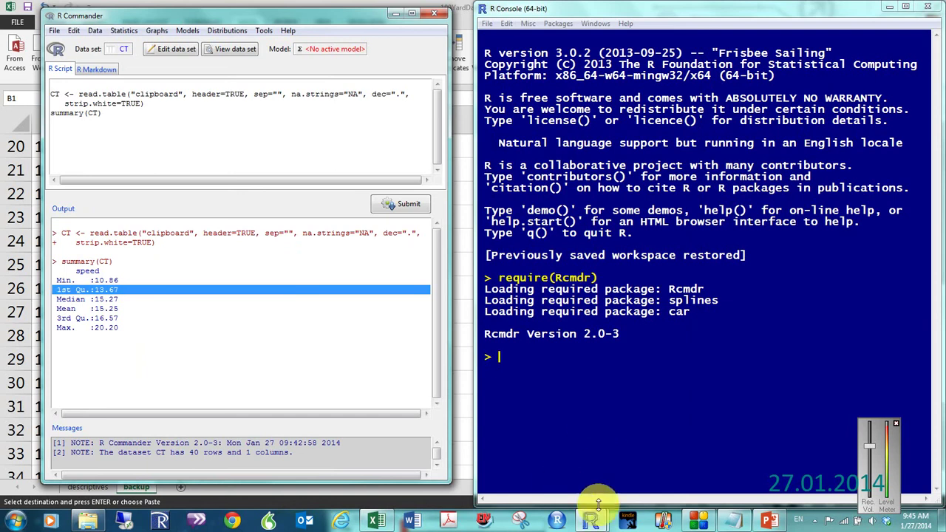
Open speed.R from the Central Tendency folder as a script in R Console.
left_click(518, 455)
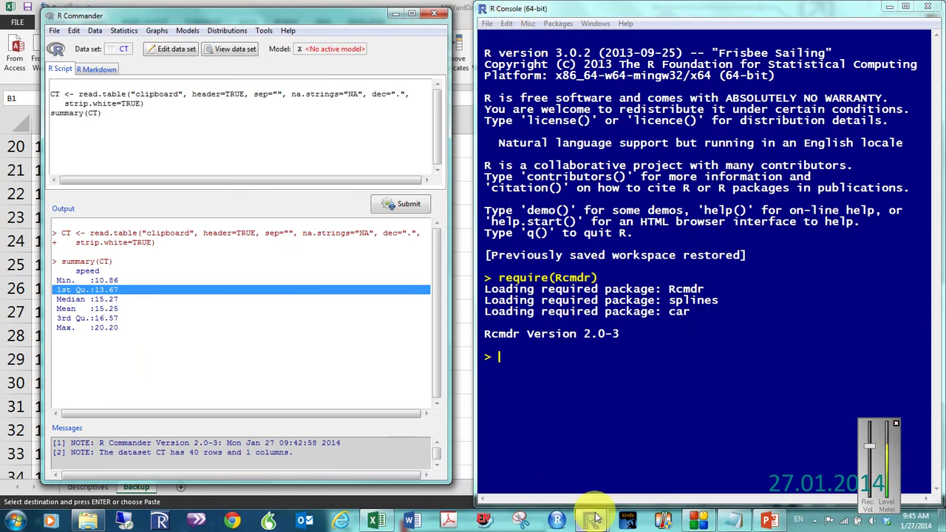
left_click(487, 23)
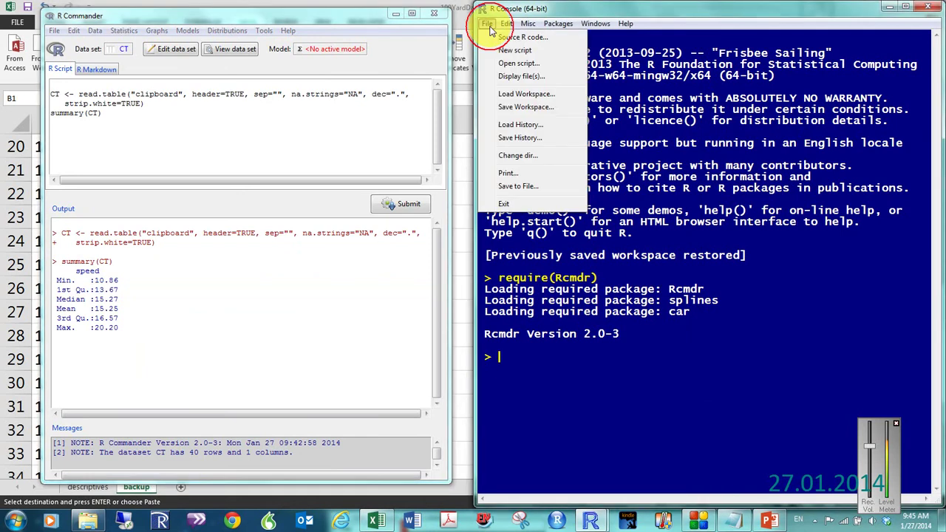
left_click(522, 63)
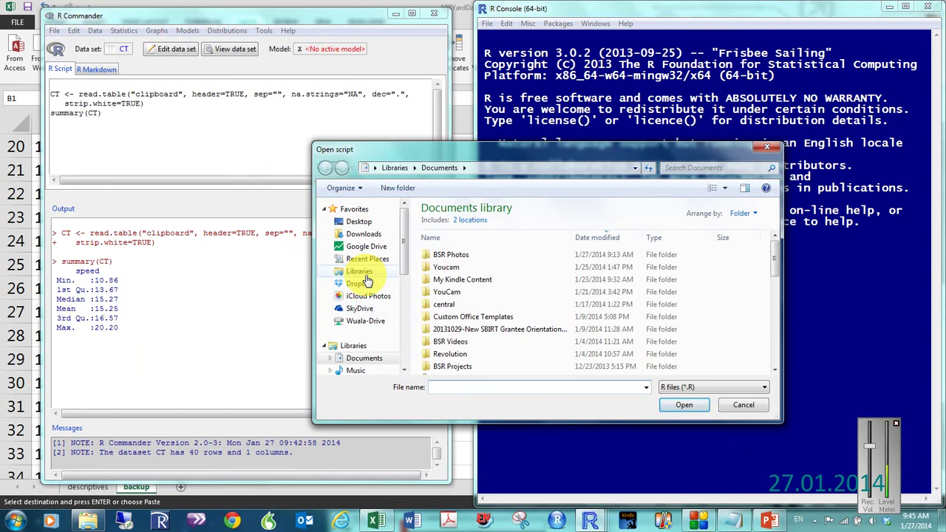
left_click(369, 260)
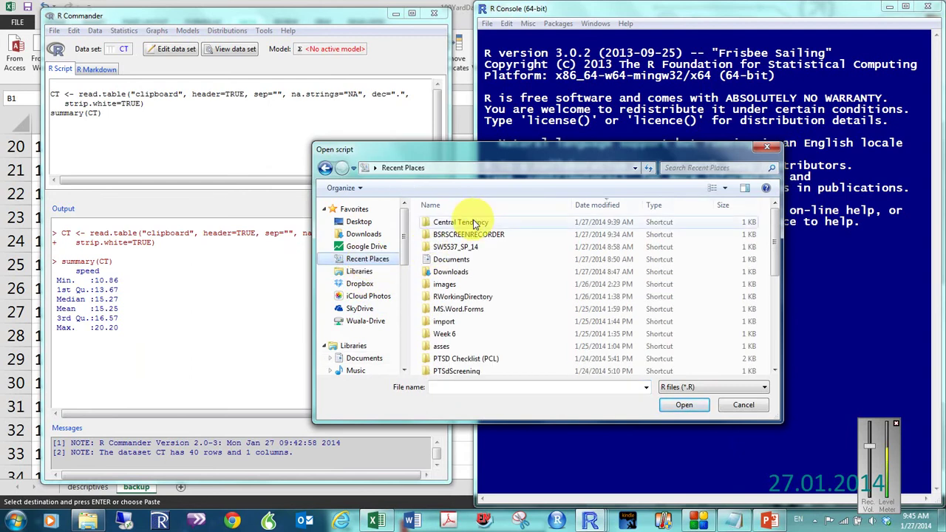
double_click(471, 221)
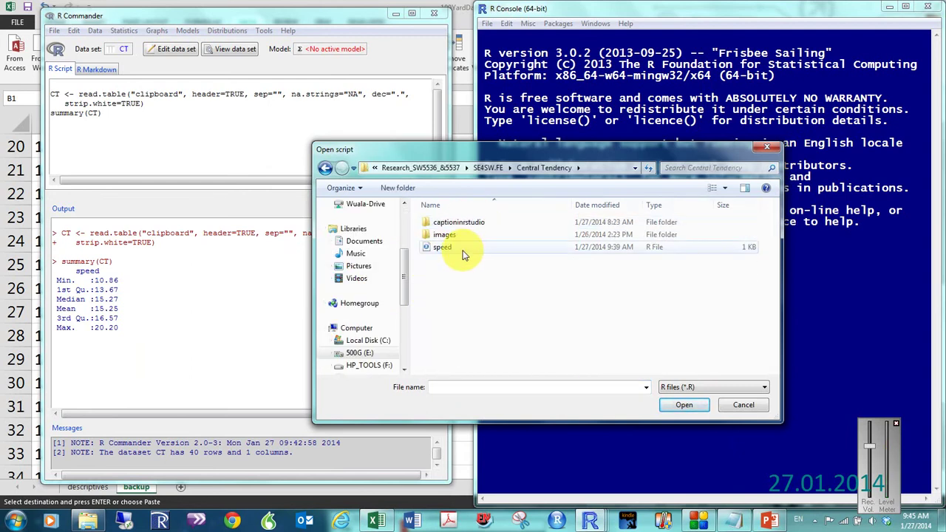
left_click(457, 249)
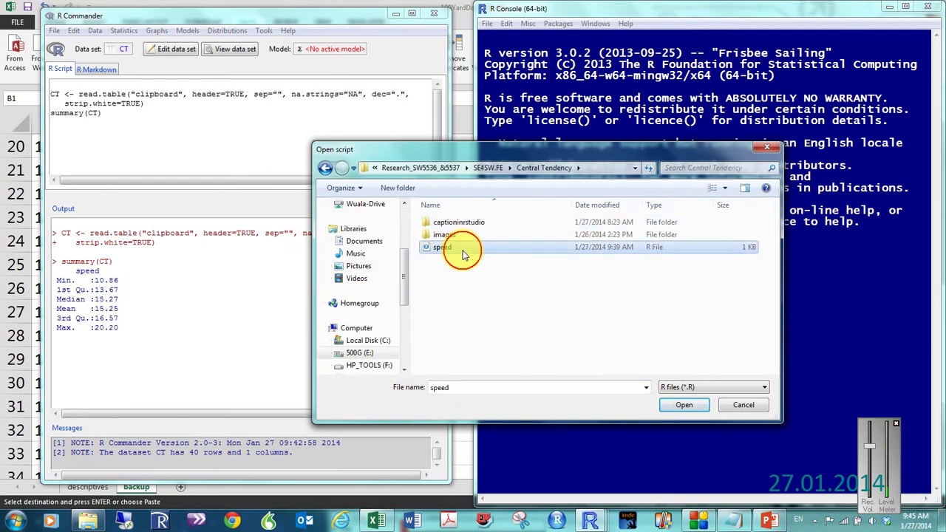
left_click(682, 406)
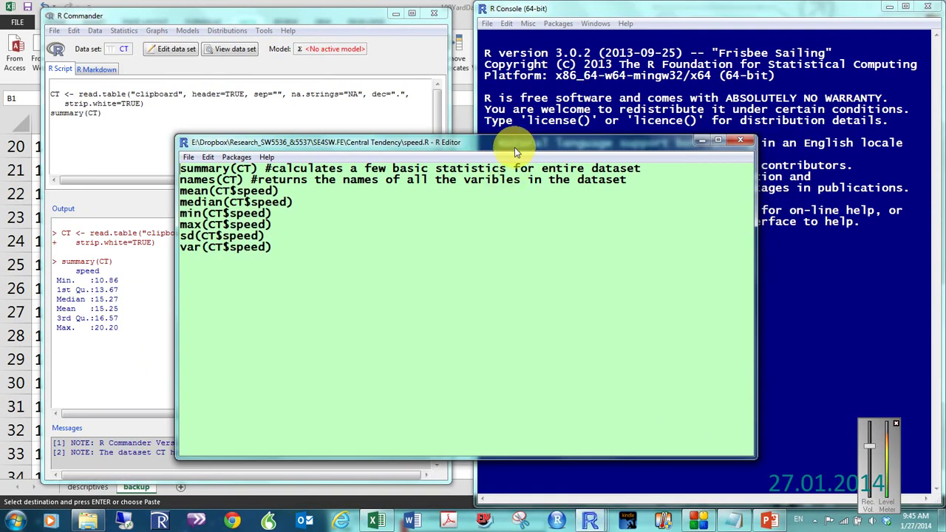
Snap the speed.R editor to the left half and run summary(CT) with Ctrl+R.
left_click_drag(490, 143, 28, 35)
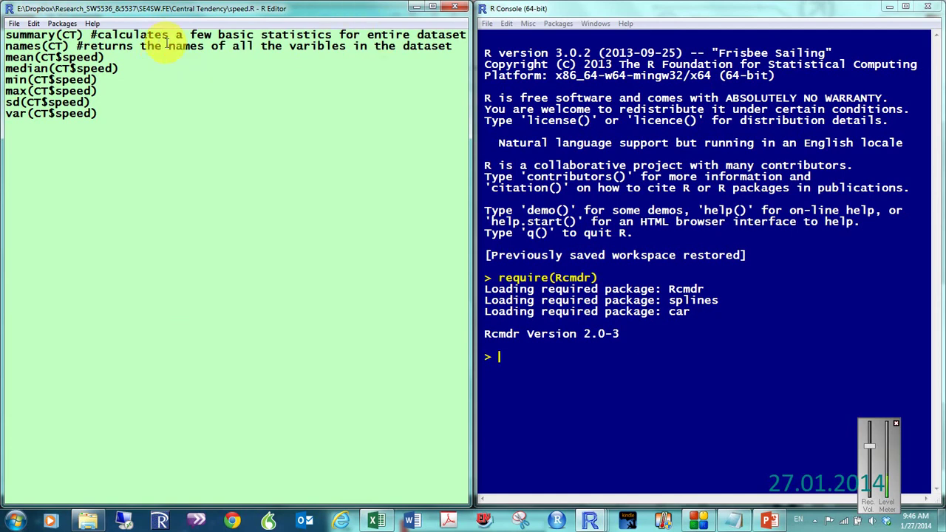
key("ctrl+r")
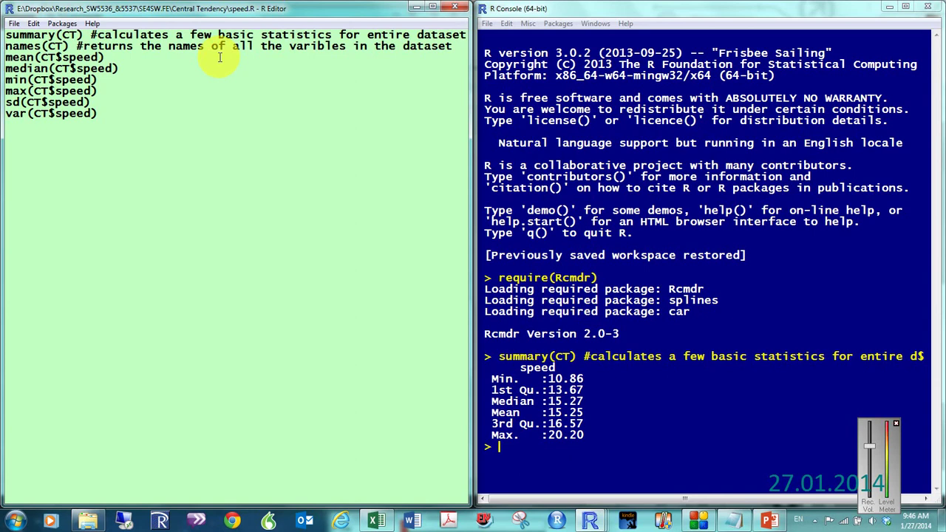
Run the speed.R lines from names(CT) through var(CT$speed), giving mean 15.251 and var 4.047845.
key("ctrl+r")
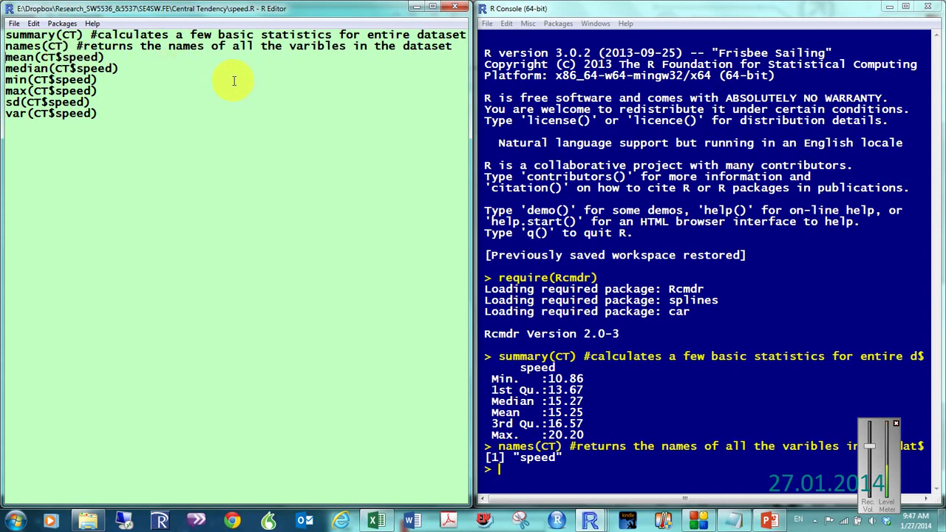
key("Return")
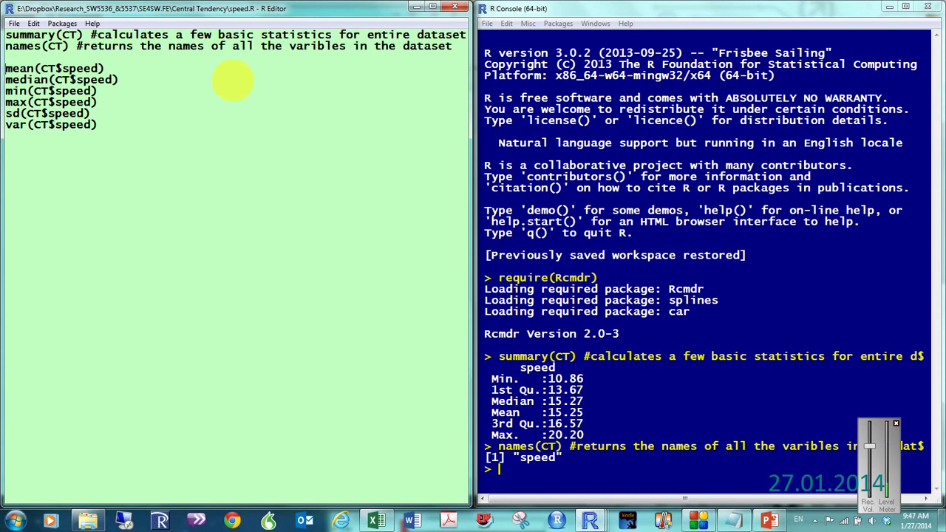
key("ctrl+r")
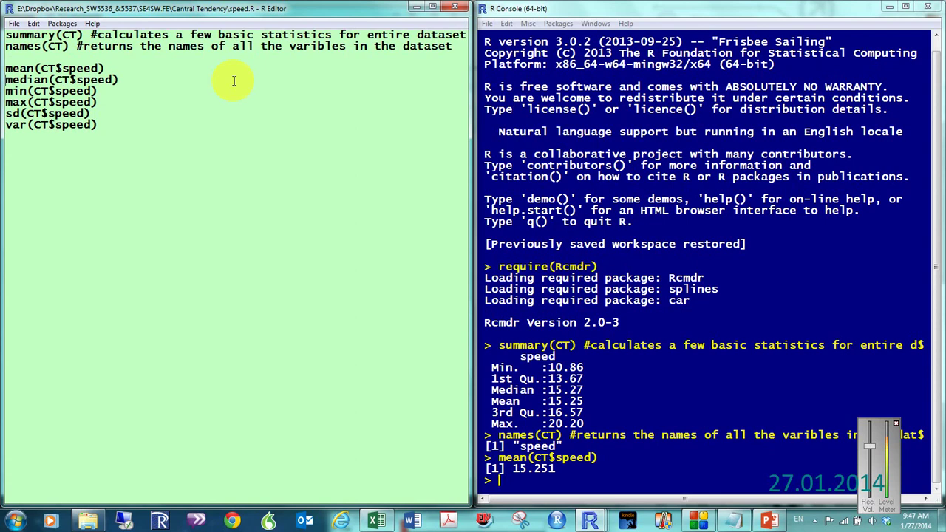
key("ctrl+r")
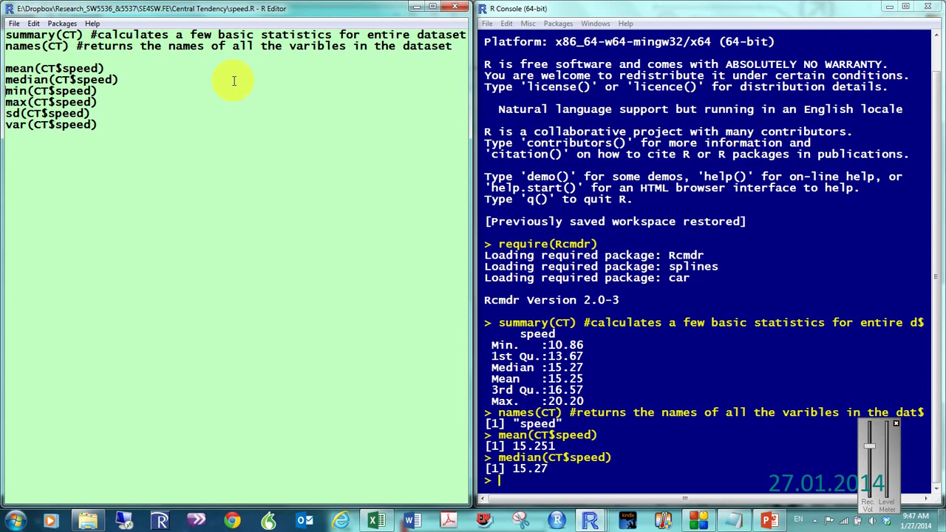
key("ctrl+r")
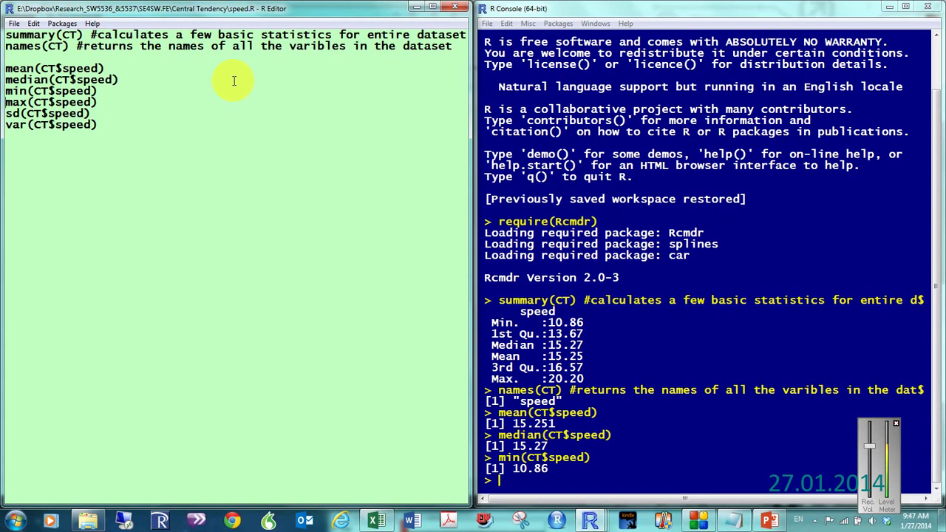
key("ctrl+r")
key("ctrl+r")
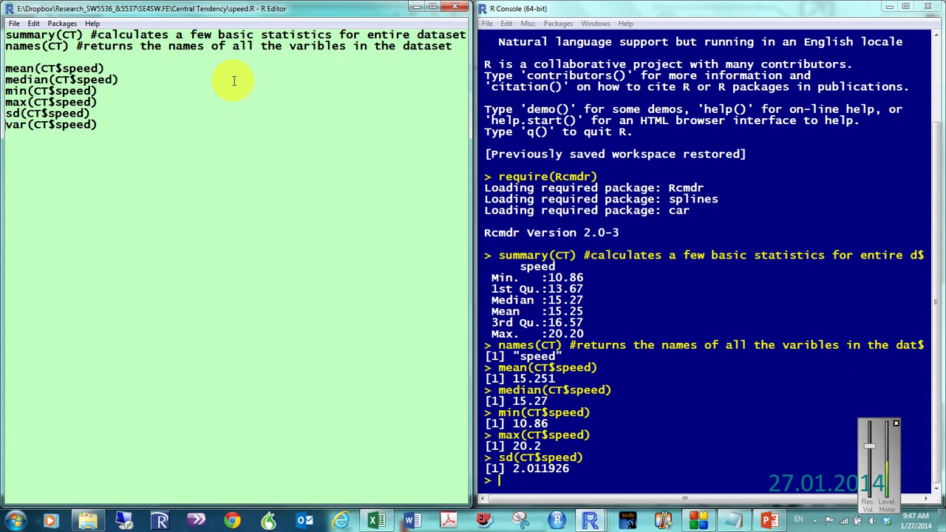
key("ctrl+r")
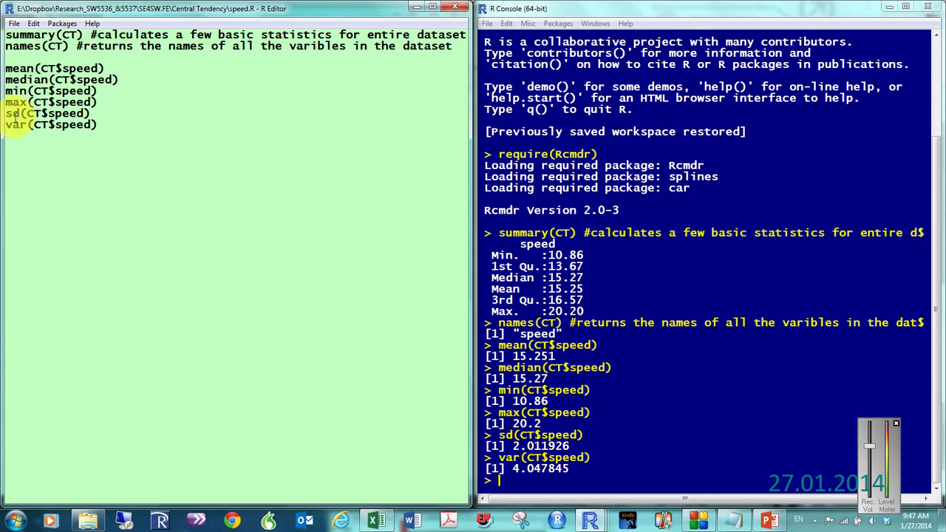
left_click(21, 127)
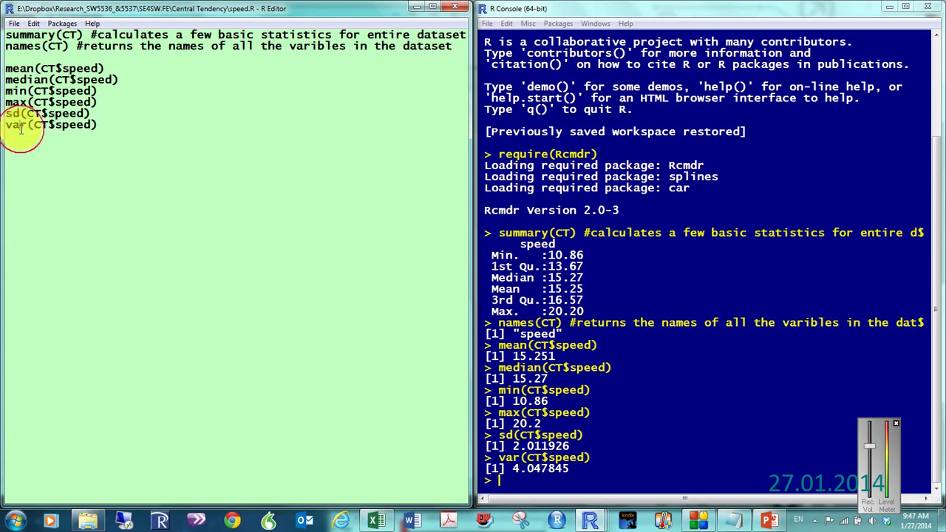
Add and run attach(CT) and mean(speed) lines, the mean returning 15.251.
left_click(119, 125)
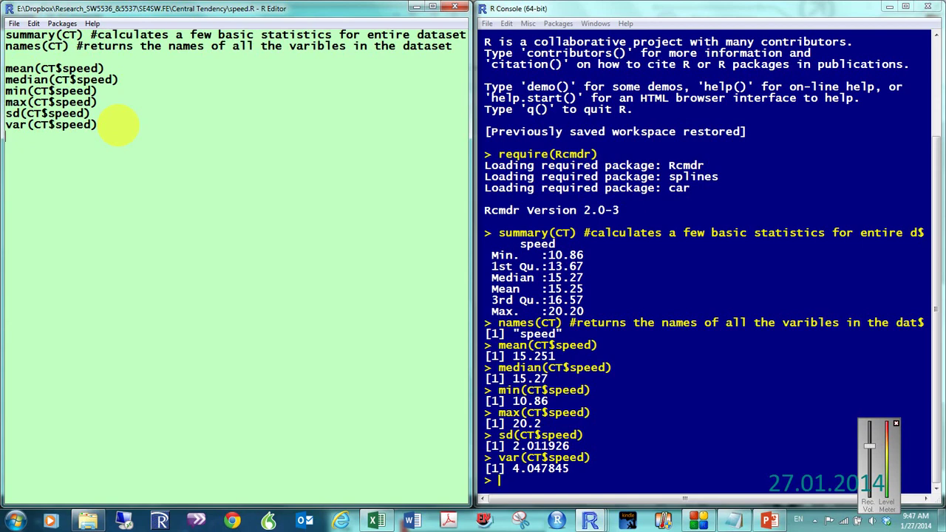
type("attach(CT")
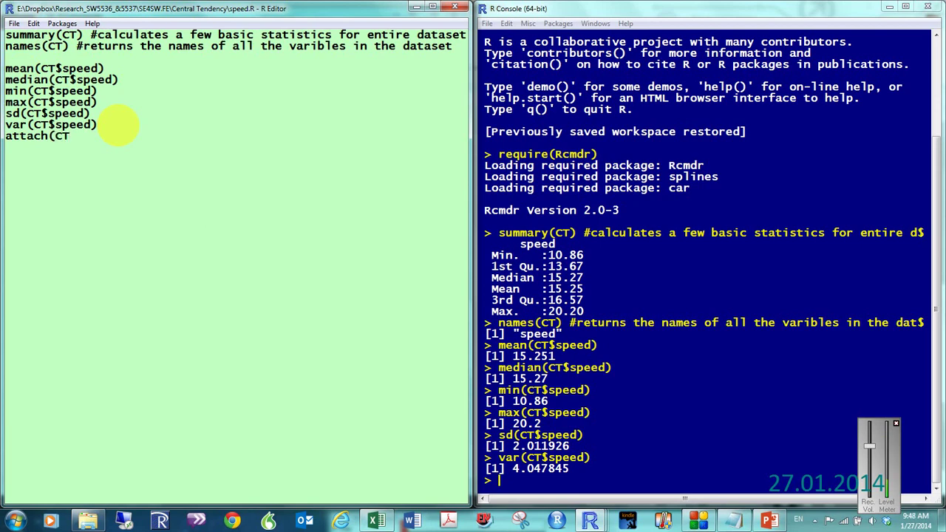
type(")")
key("ctrl+r")
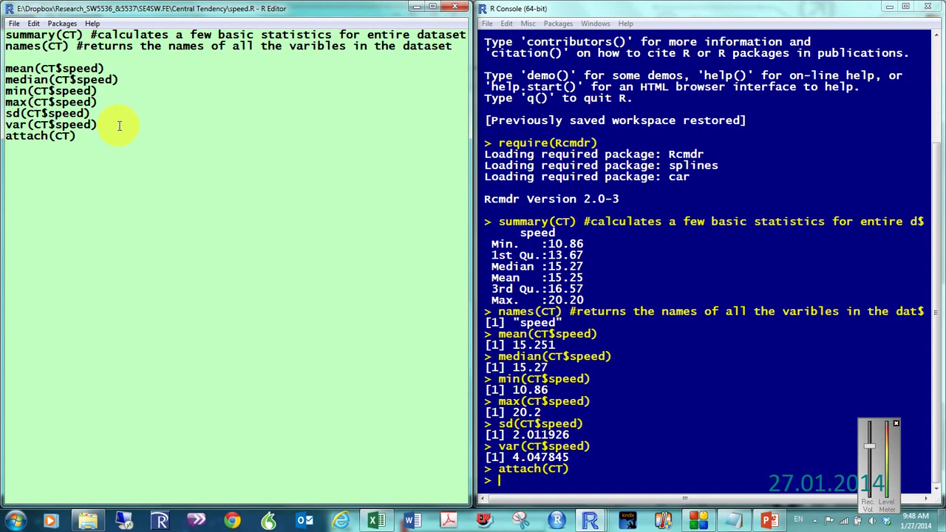
key("Return")
type("mean(spe")
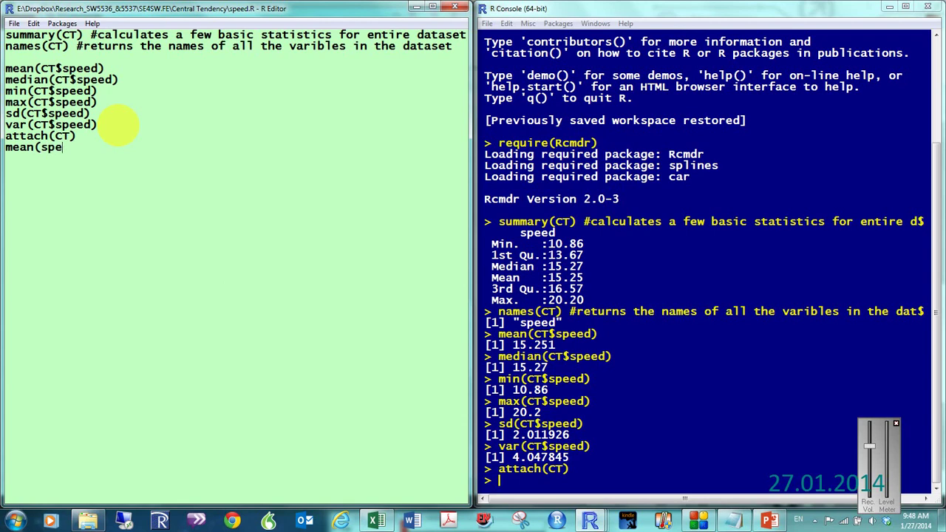
type("ed)")
key("Return")
key("ctrl+r")
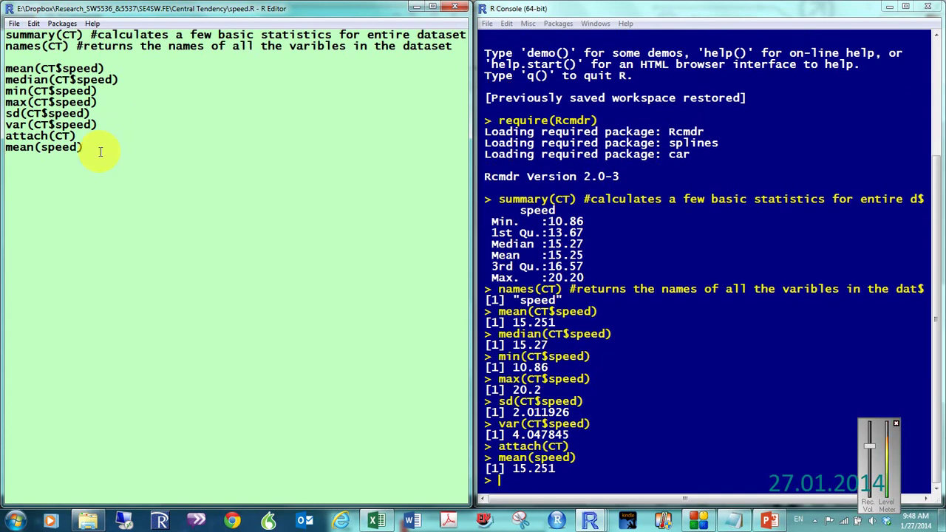
Add a range(speed) line to the script below mean(speed).
double_click(65, 136)
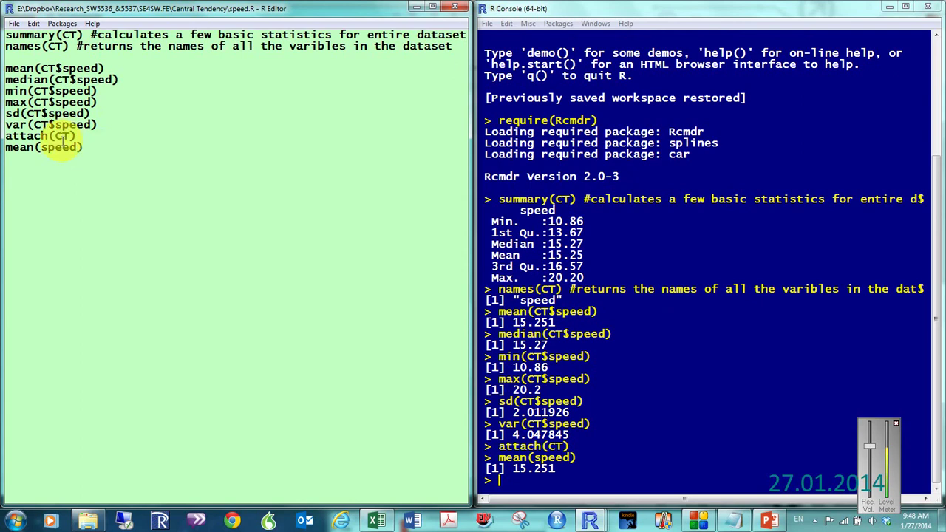
left_click(101, 147)
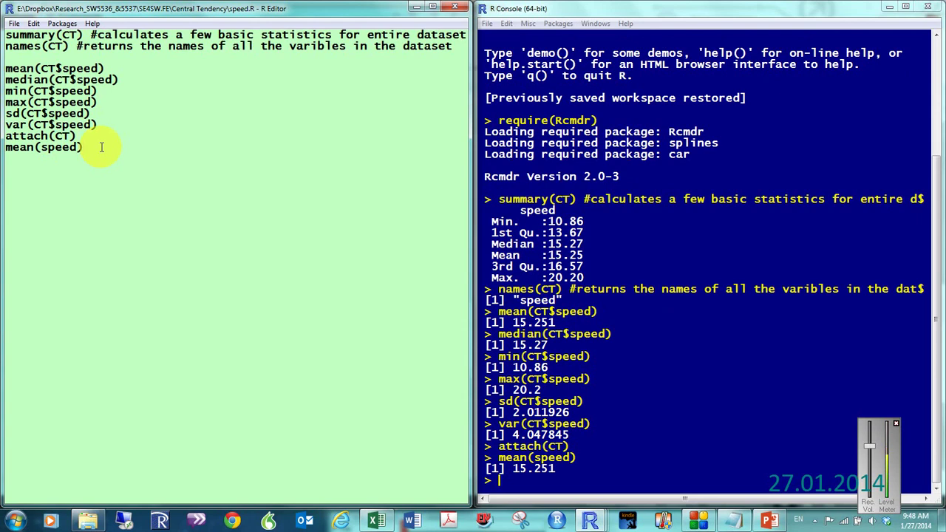
key("Return")
key("Return")
type("range(speed)")
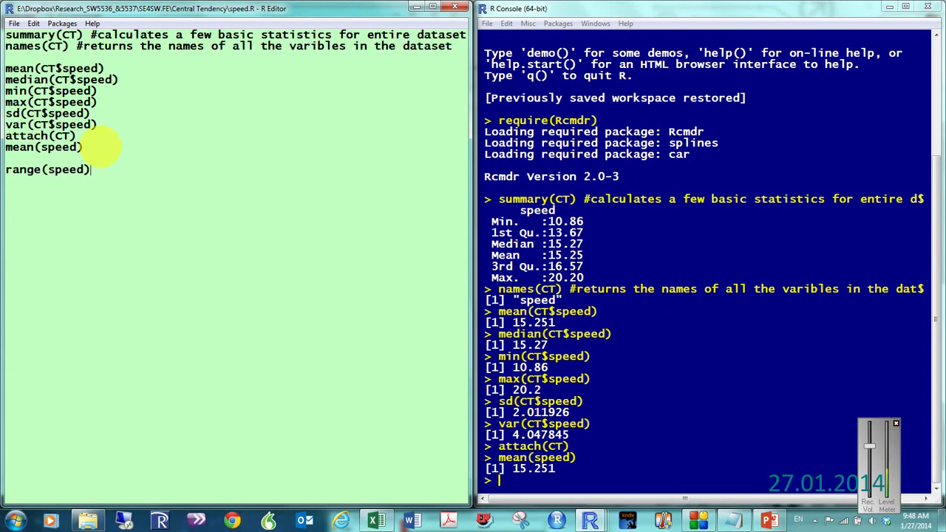
Run range(speed) (10.86 to 20.20), then add and run max(speed) - min(speed), returning 9.34.
key("ctrl+r")
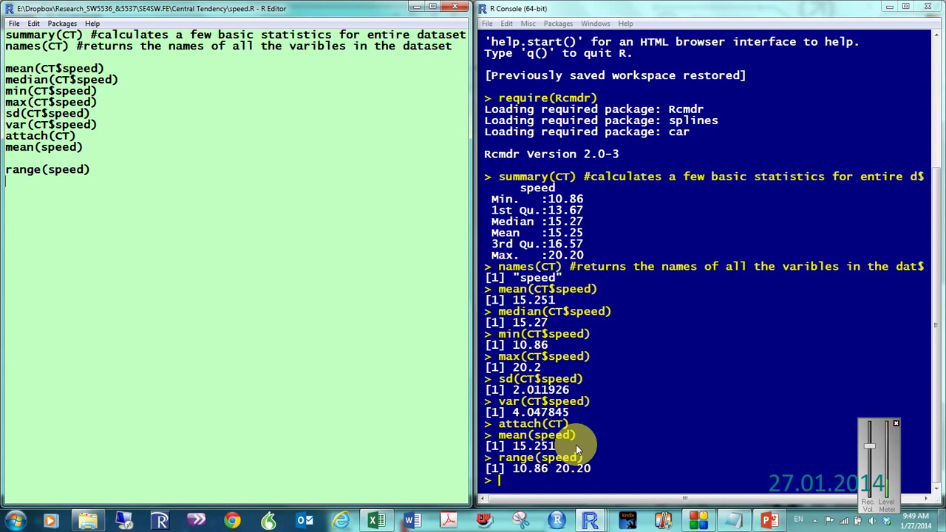
type("max(speed)")
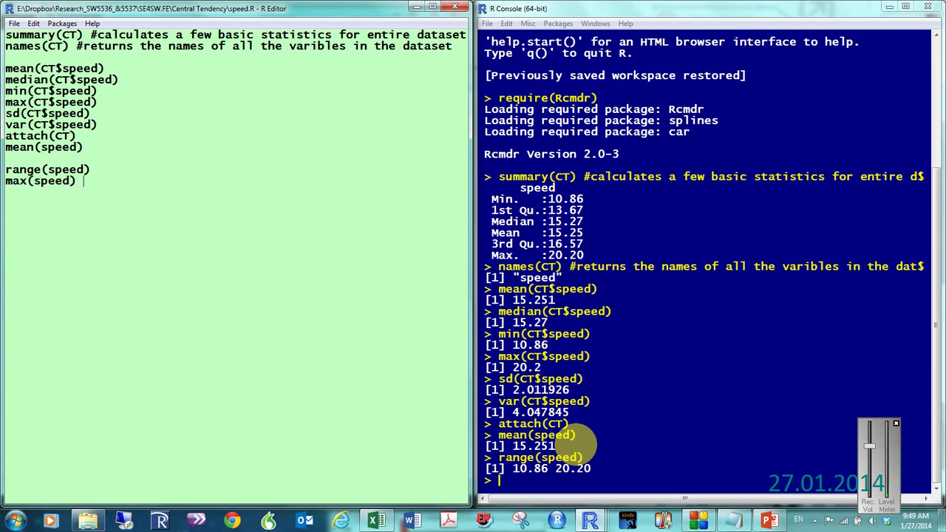
type(" - min(speed)")
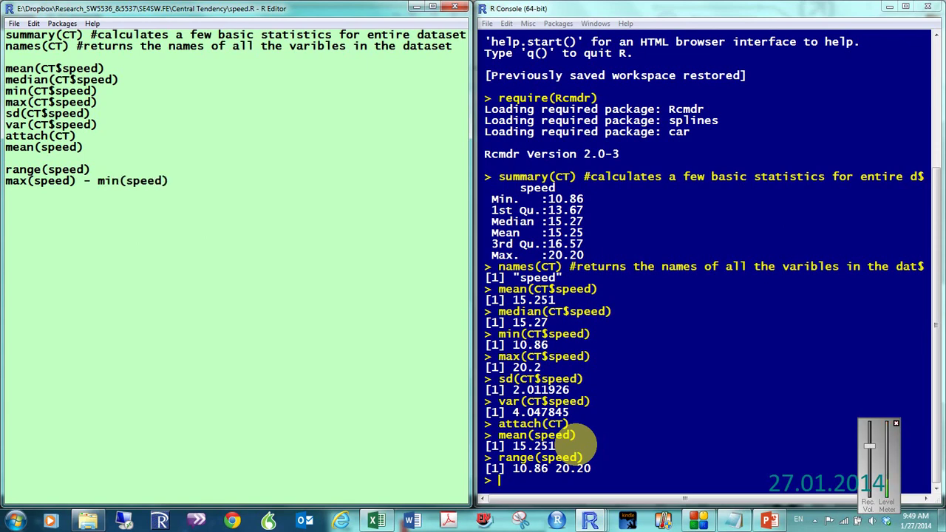
type("#this is just math")
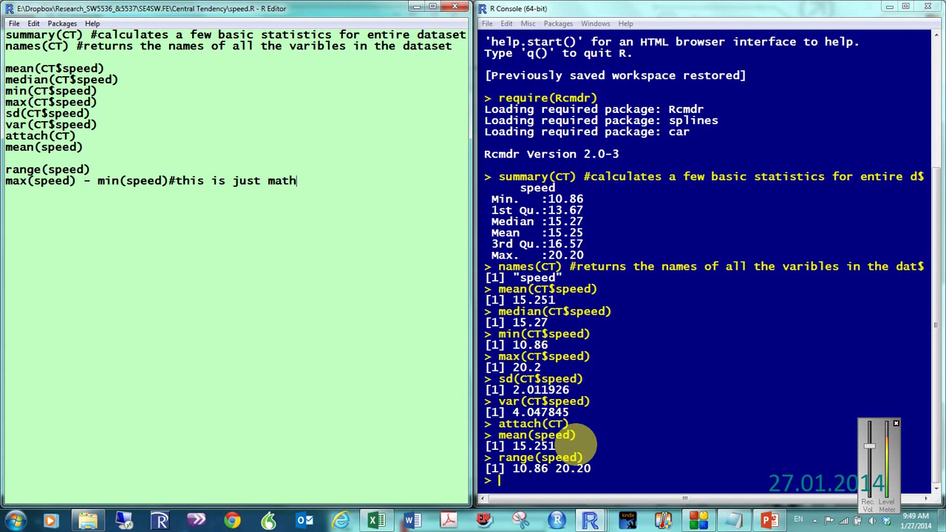
key("ctrl+r")
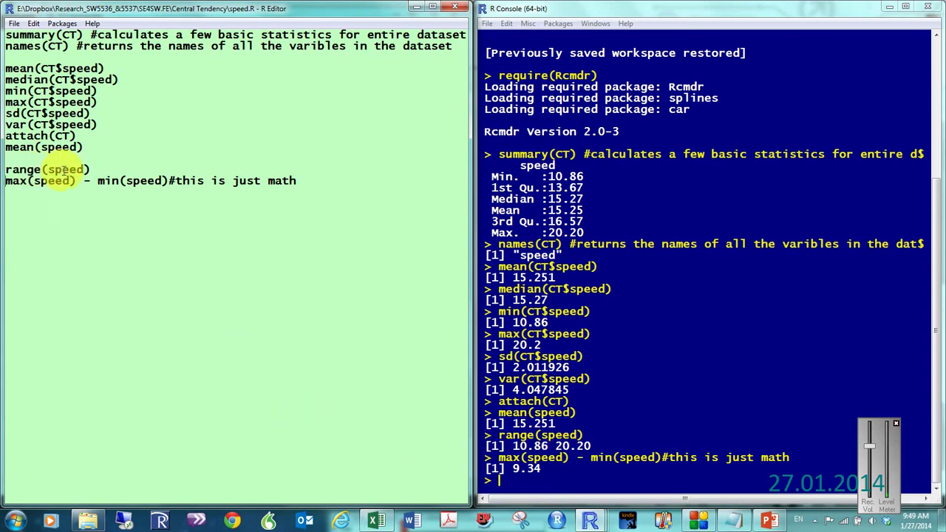
Try adding a range line after median(CT$speed), undo it, then save and close speed.R.
left_click(107, 167)
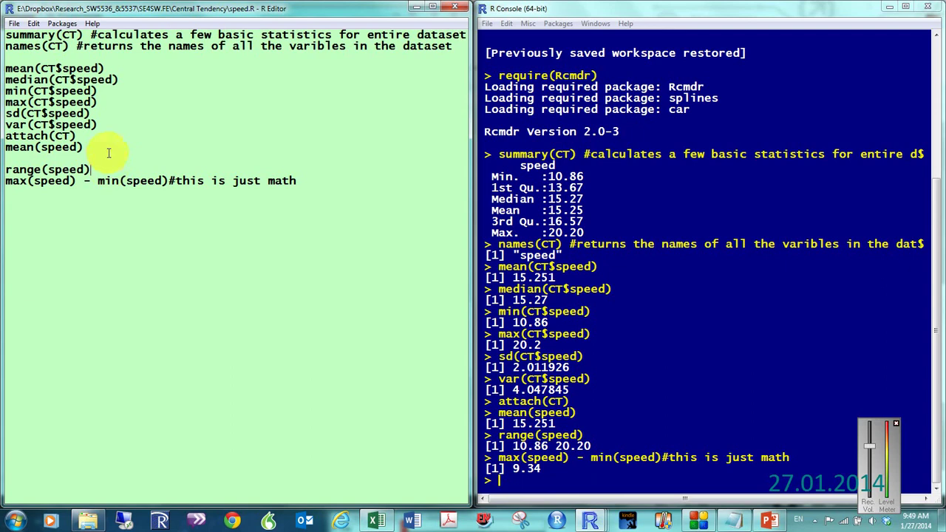
left_click(127, 84)
key("Return")
type("range")
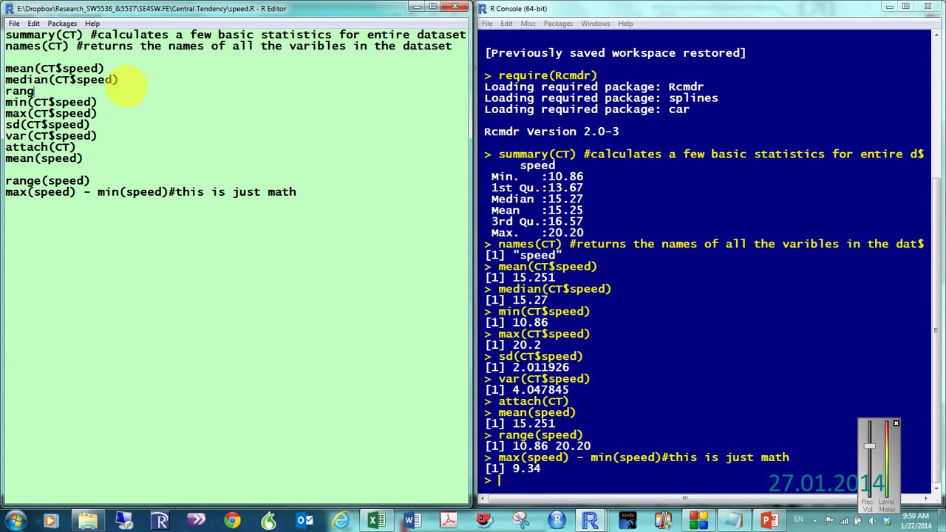
key("BackSpace")
key("BackSpace")
key("BackSpace")
key("BackSpace")
key("BackSpace")
key("BackSpace")
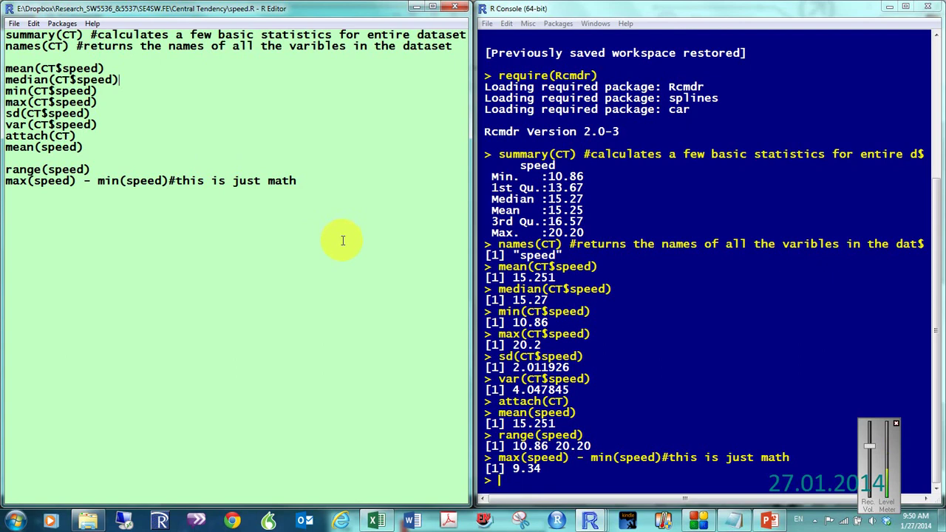
left_click(455, 7)
left_click(466, 309)
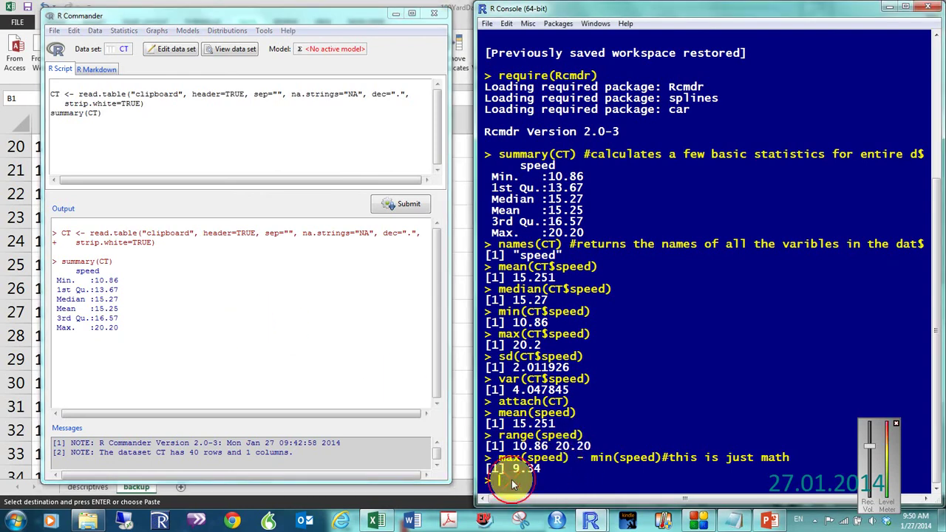
Copy the console's statistics output from the summary line down and launch Microsoft Word.
left_click_drag(514, 482, 422, 169)
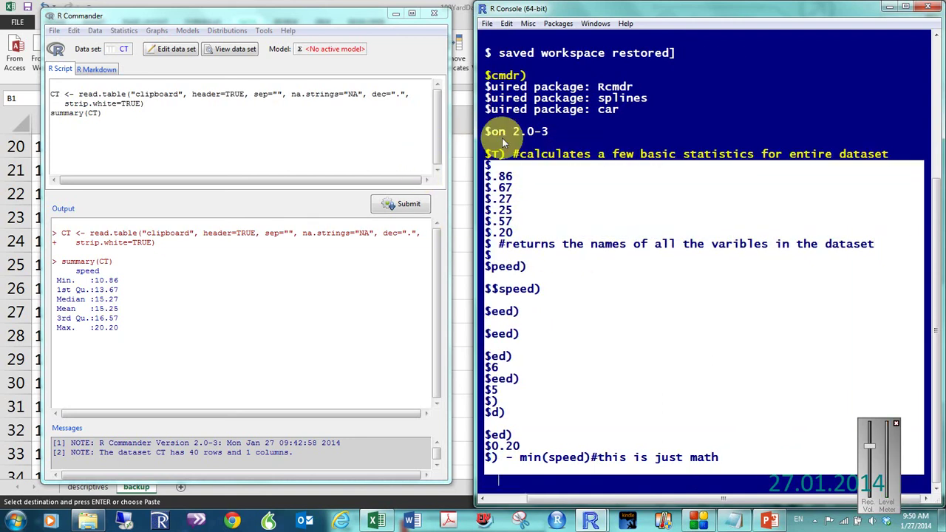
left_click_drag(502, 140, 484, 517)
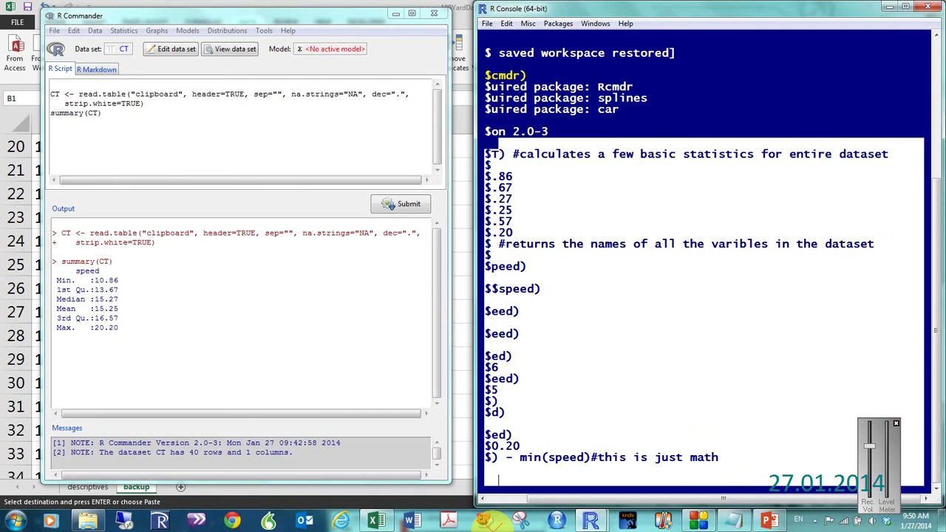
right_click(538, 388)
left_click(567, 275)
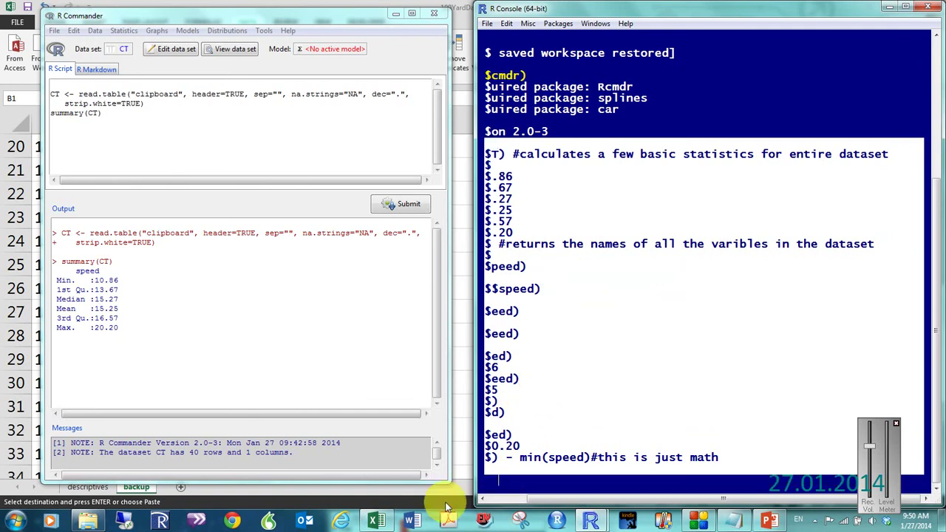
left_click(413, 522)
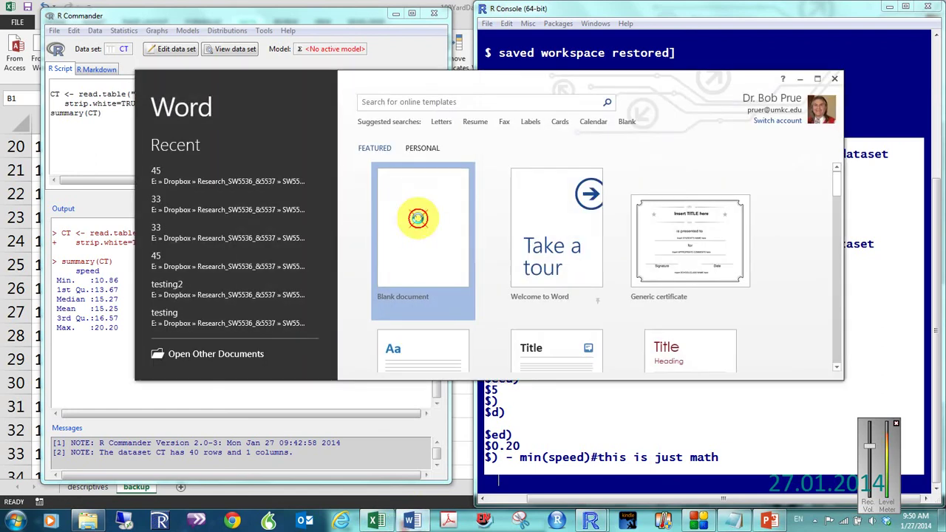
Paste the copied R statistics into a new blank Word document, then switch back to R Commander.
left_click(416, 214)
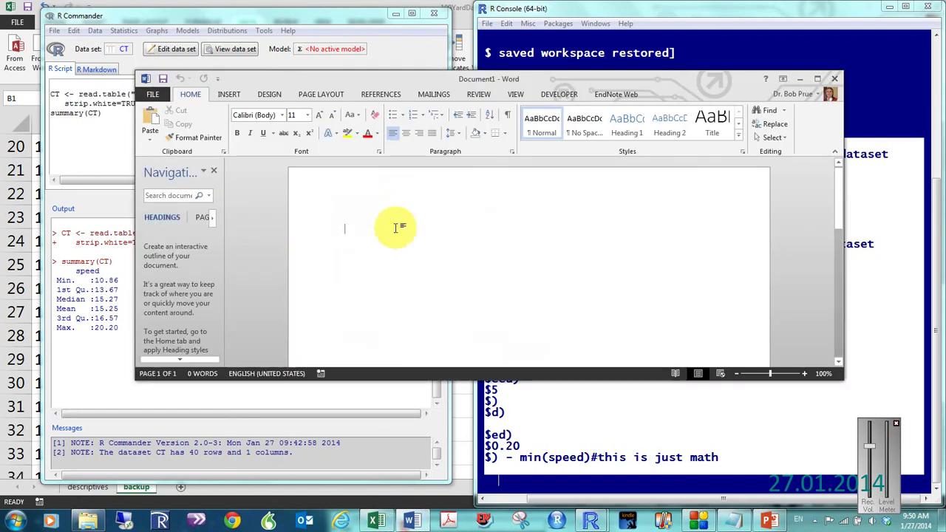
key("ctrl+v")
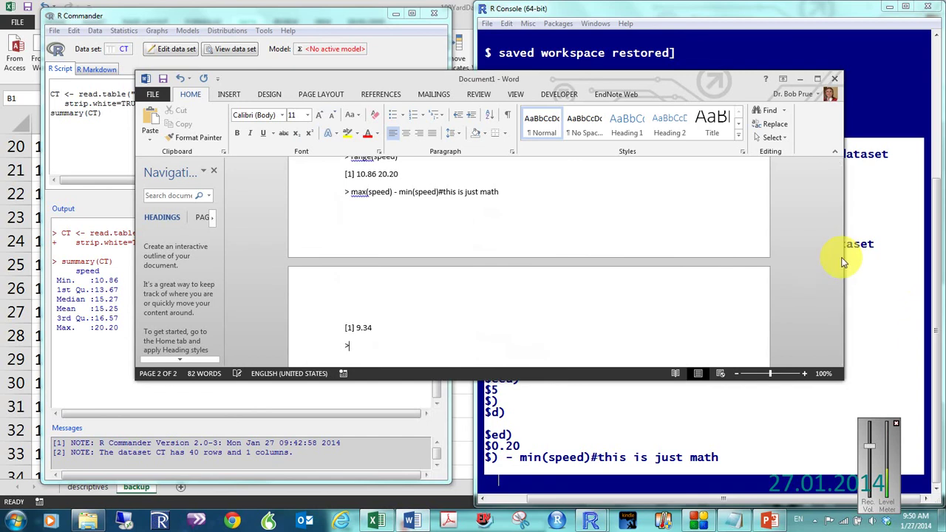
left_click_drag(839, 256, 822, 205)
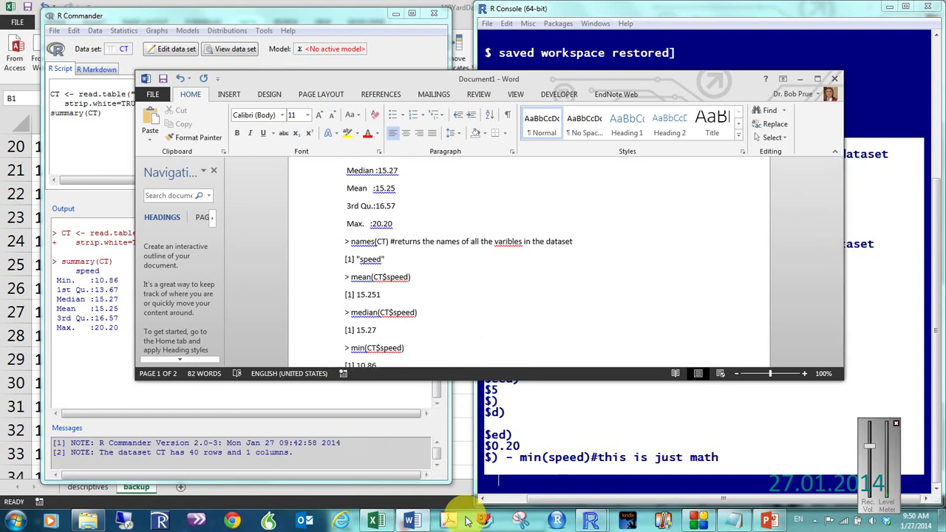
left_click(128, 383)
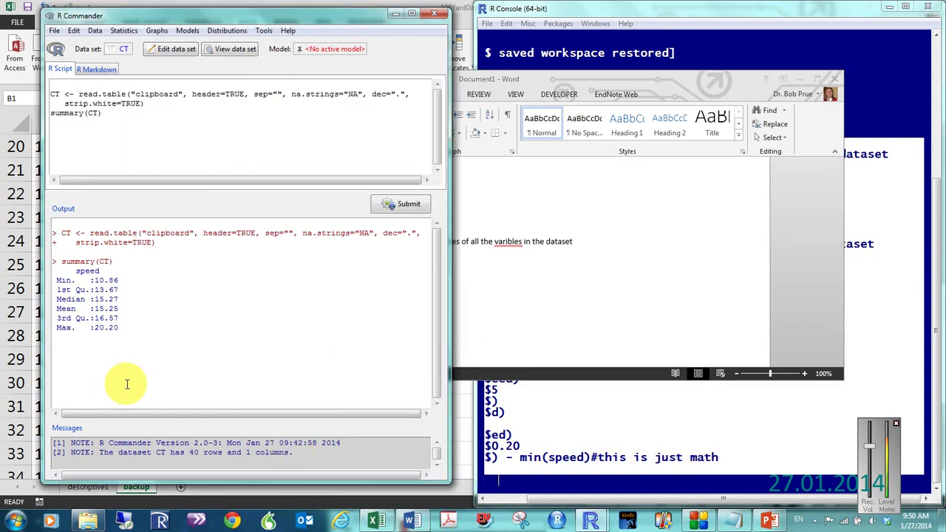